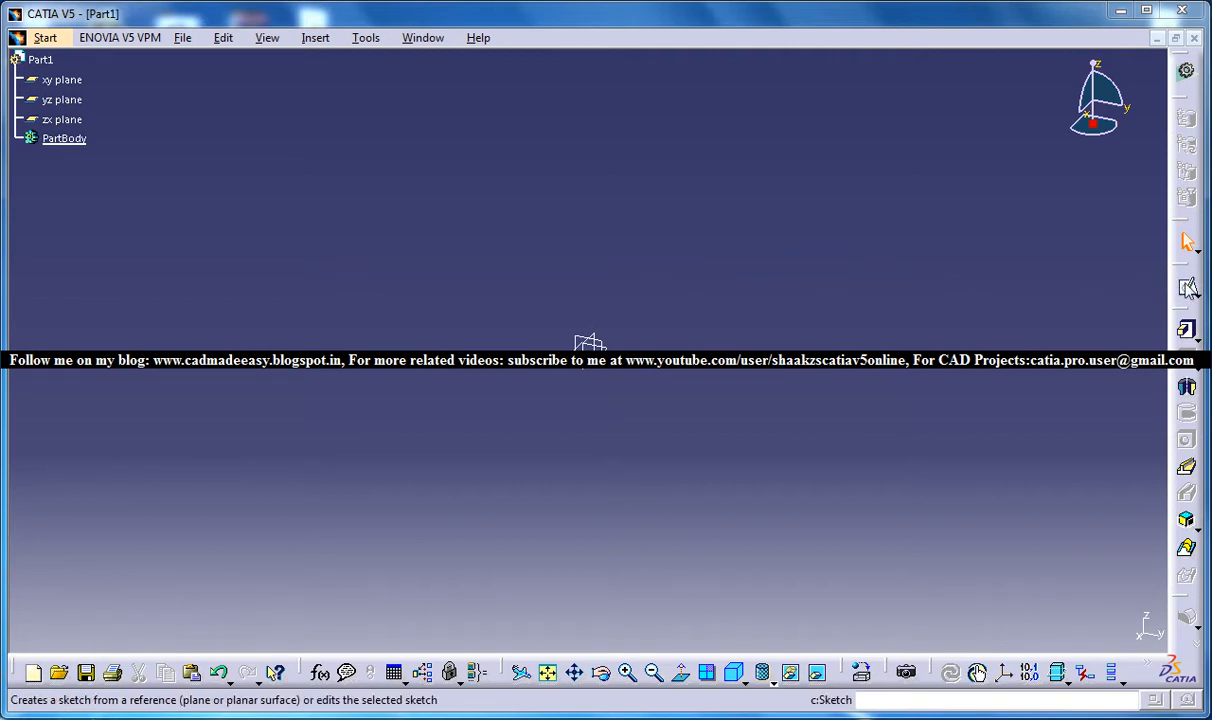
# Step: Open a sketch on the yz plane and draw a three-point arc from the origin, curving down toward +H, with about 239 mm radius
pyautogui.click(1187, 287)
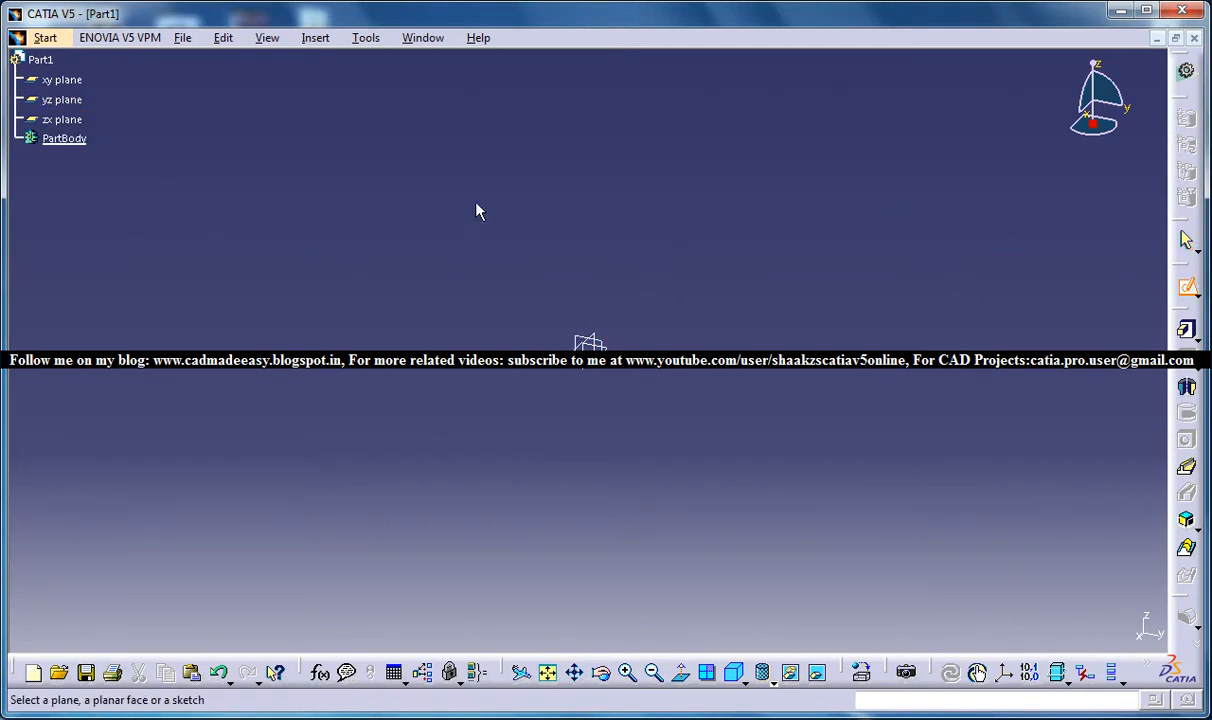
pyautogui.click(617, 374)
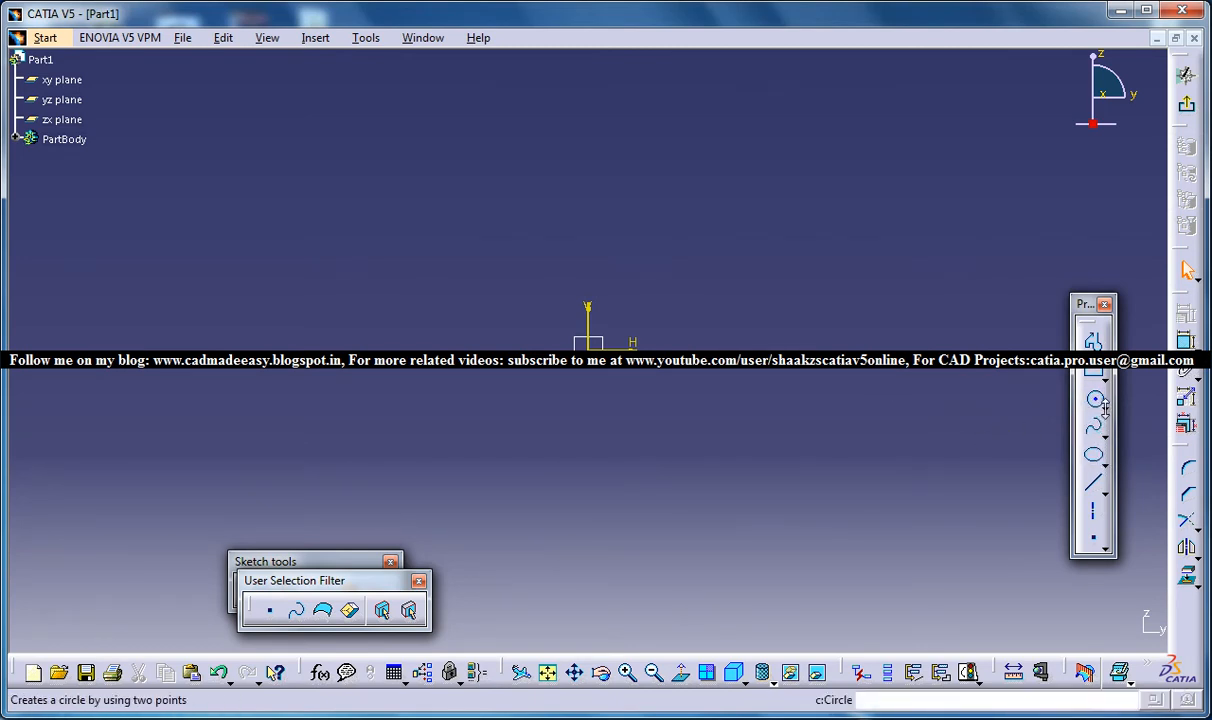
pyautogui.click(1103, 466)
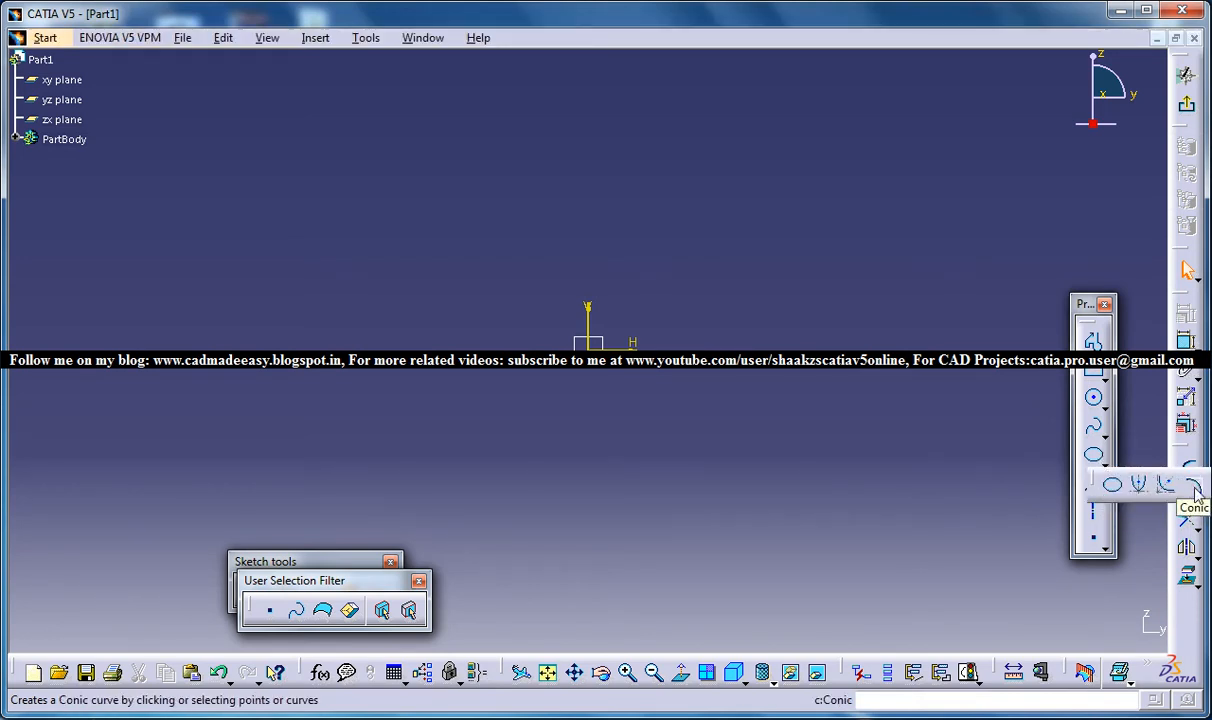
pyautogui.click(1104, 406)
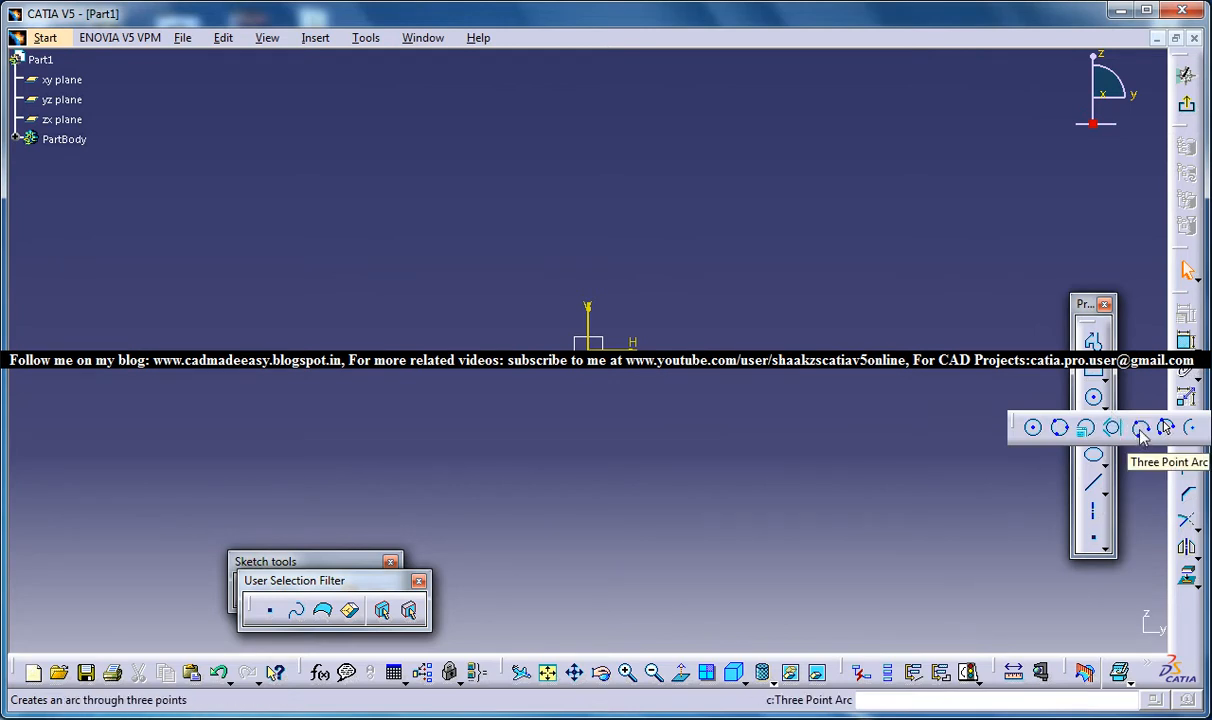
pyautogui.click(1059, 427)
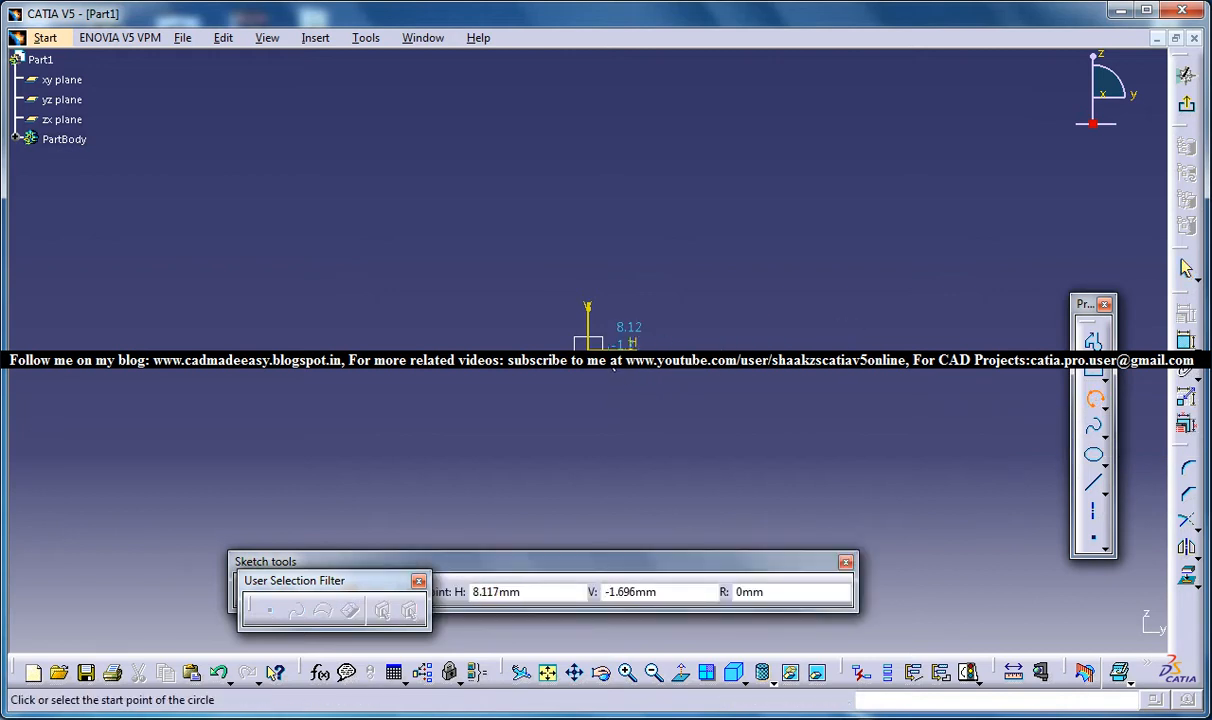
pyautogui.click(587, 343)
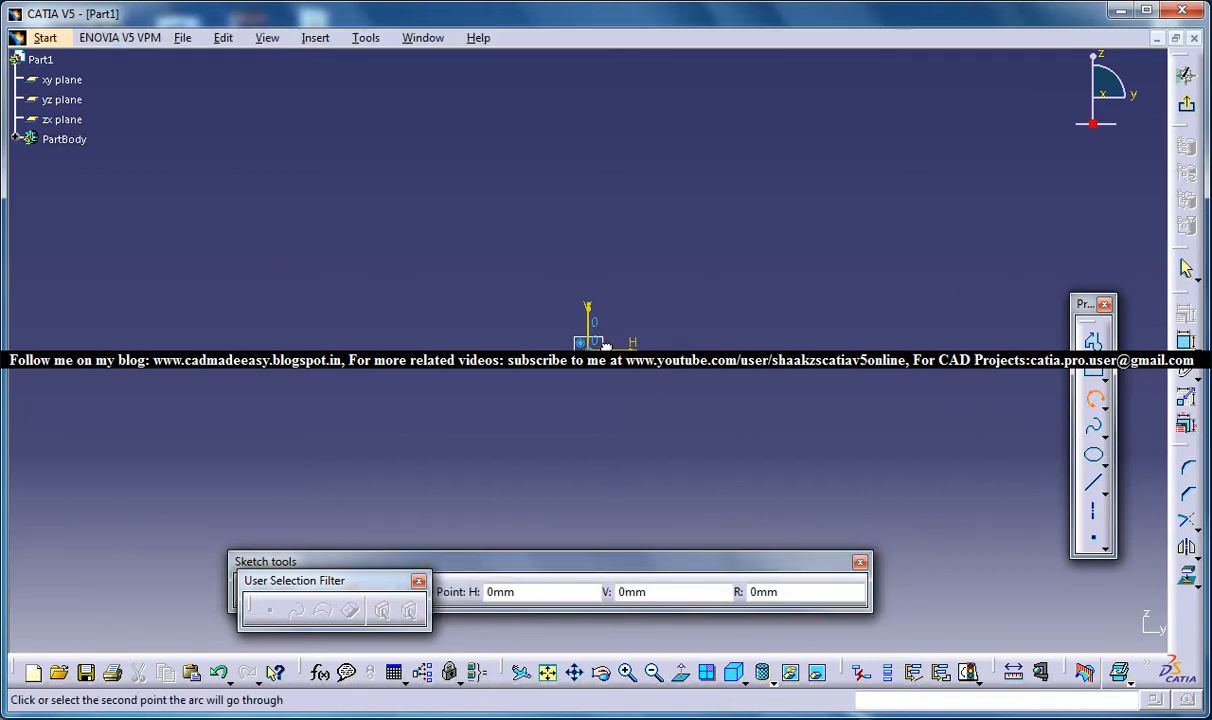
pyautogui.click(740, 382)
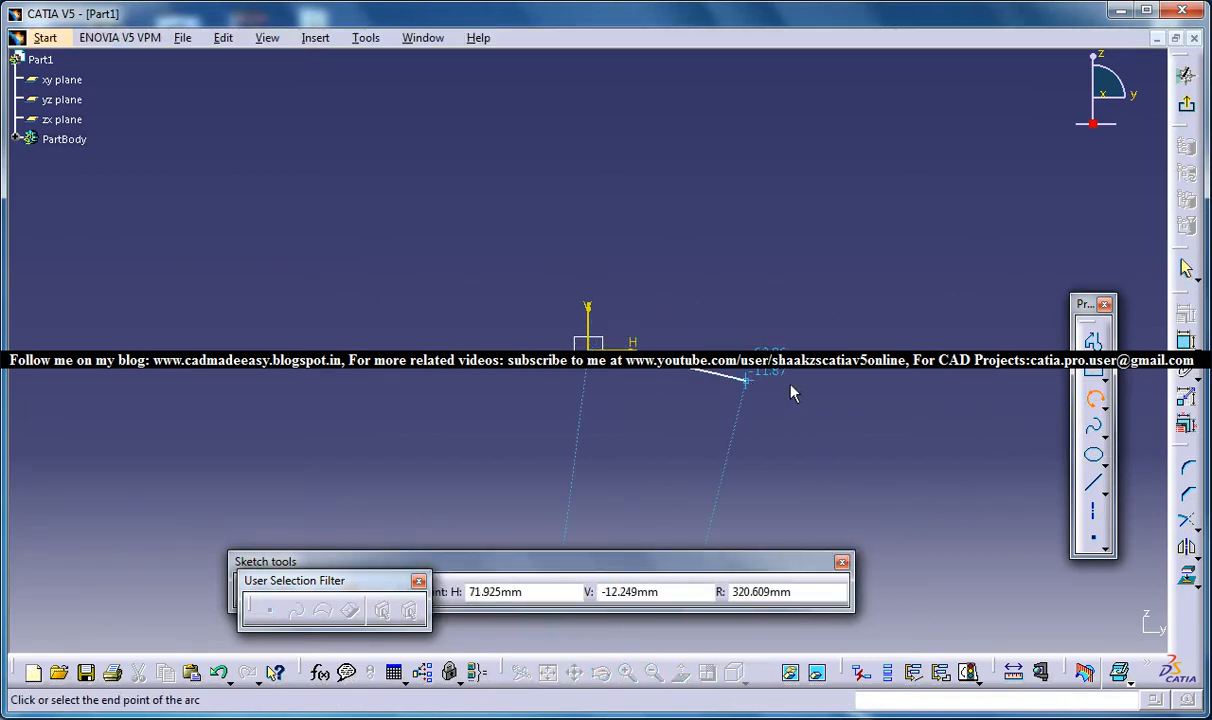
pyautogui.click(853, 431)
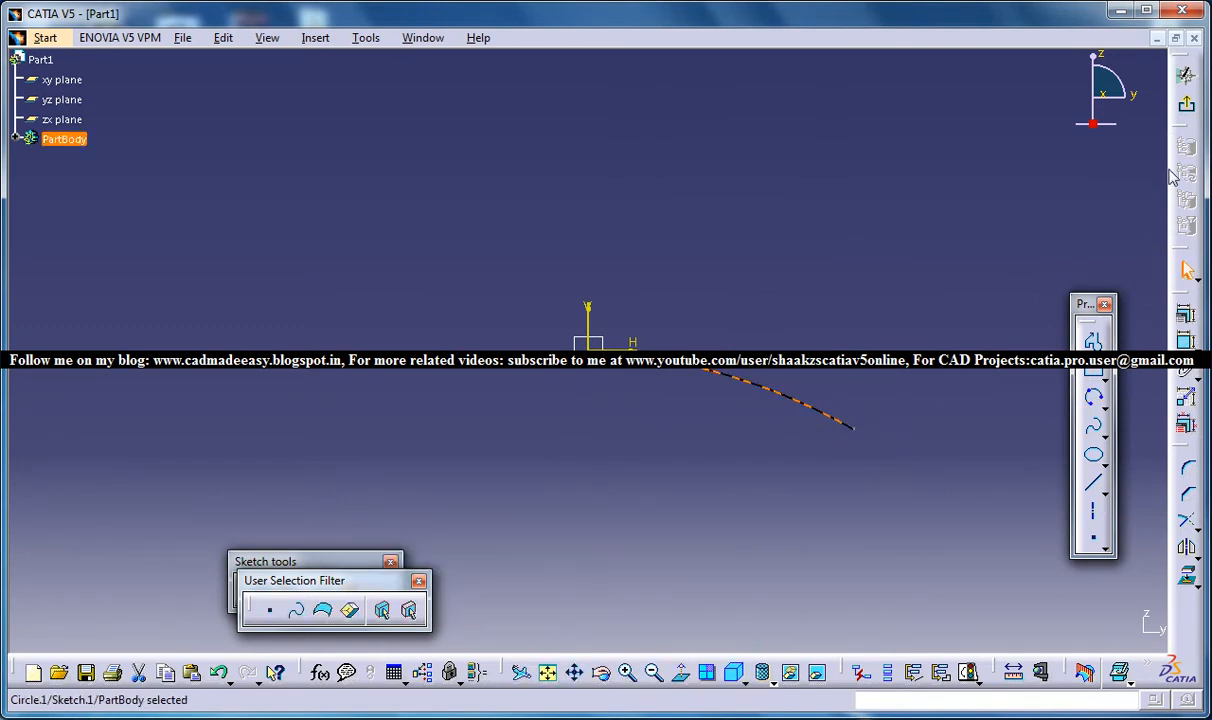
# Step: Constrain the arc to be tangent to the sketch's horizontal axis
pyautogui.click(1186, 341)
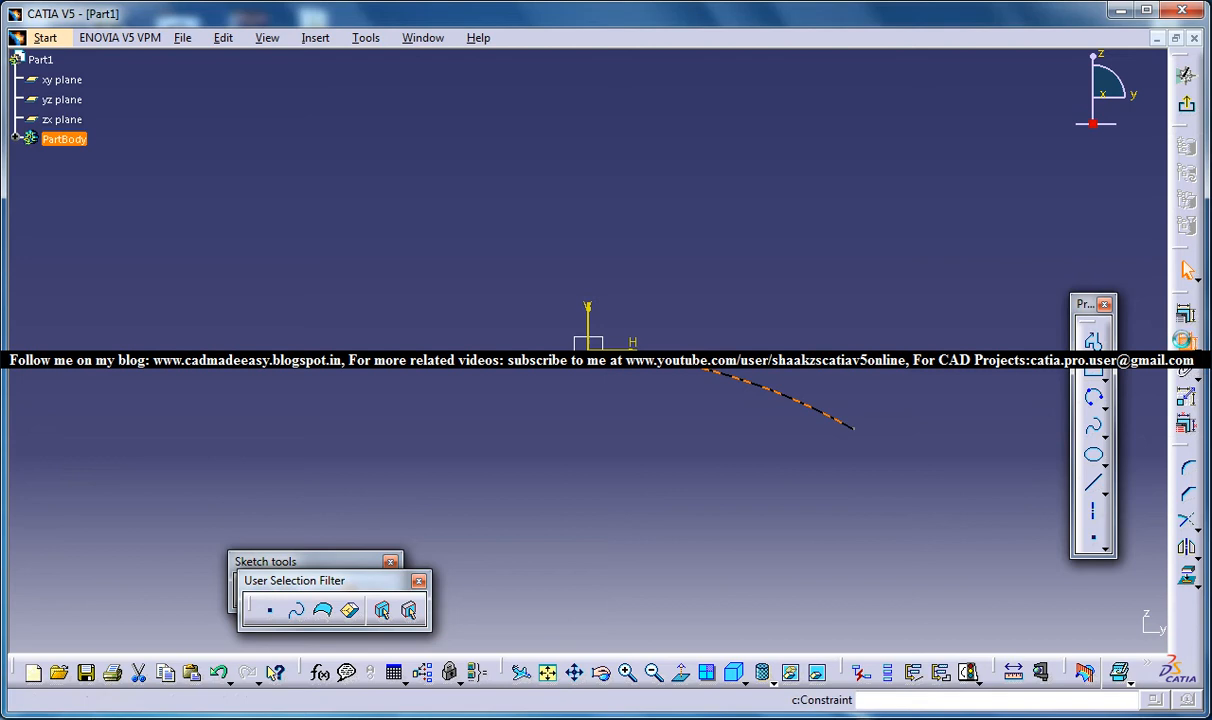
pyautogui.click(816, 320)
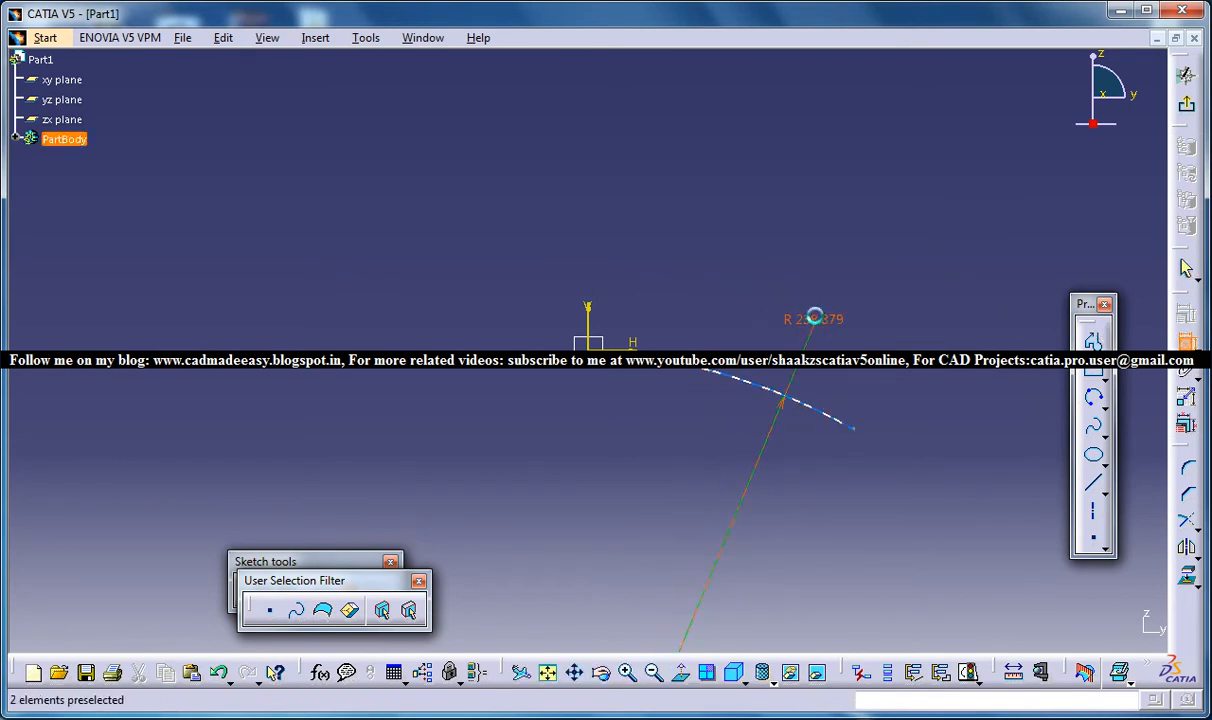
pyautogui.rightClick(815, 318)
pyautogui.click(842, 598)
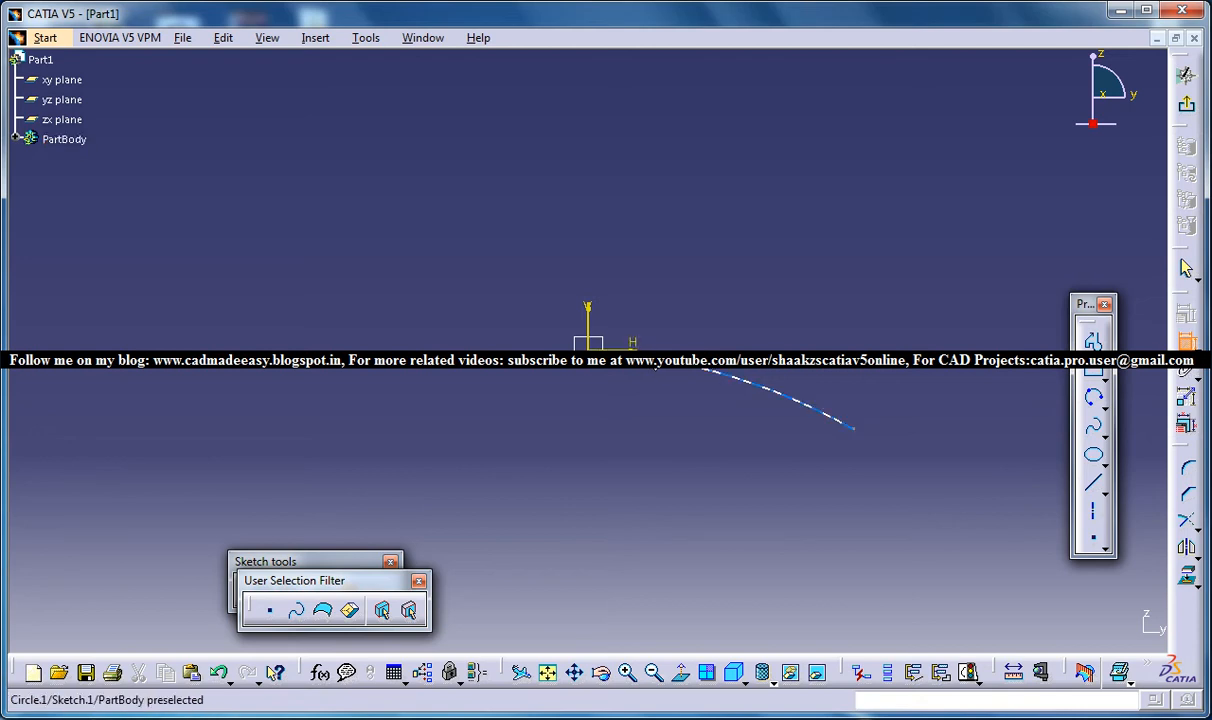
pyautogui.moveTo(667, 338); pyautogui.dragTo(654, 290, button='middle')
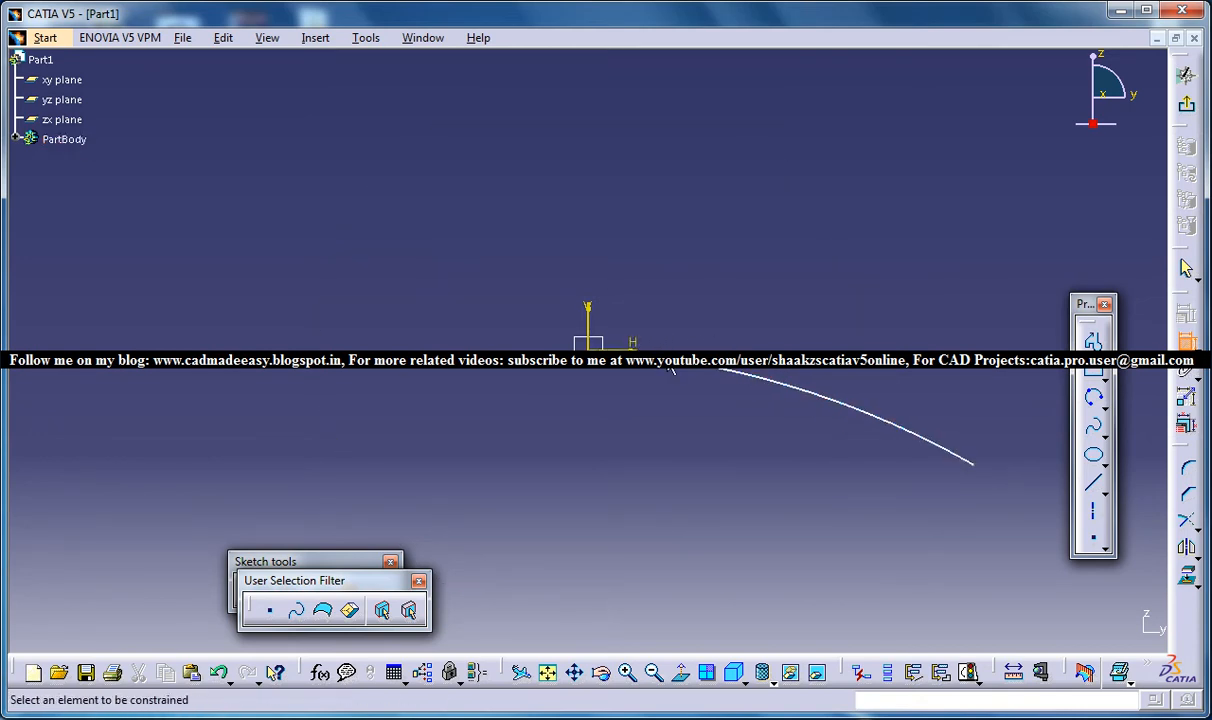
pyautogui.click(678, 360)
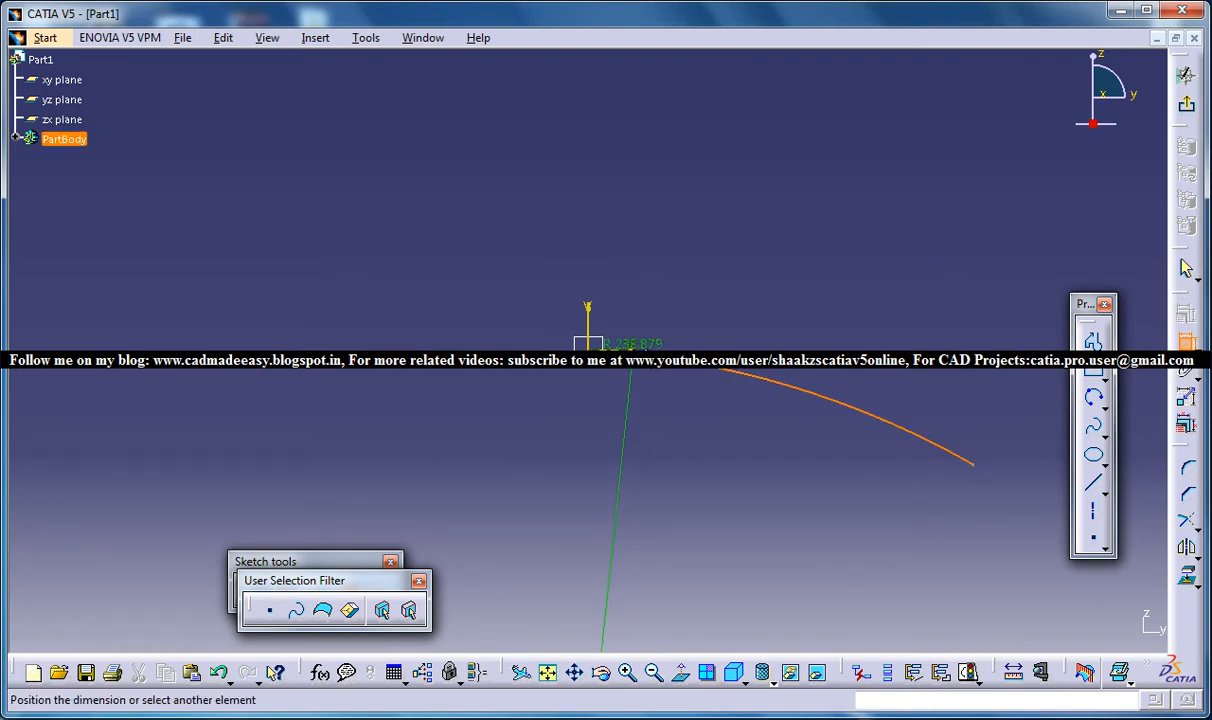
pyautogui.click(630, 349)
pyautogui.rightClick(781, 345)
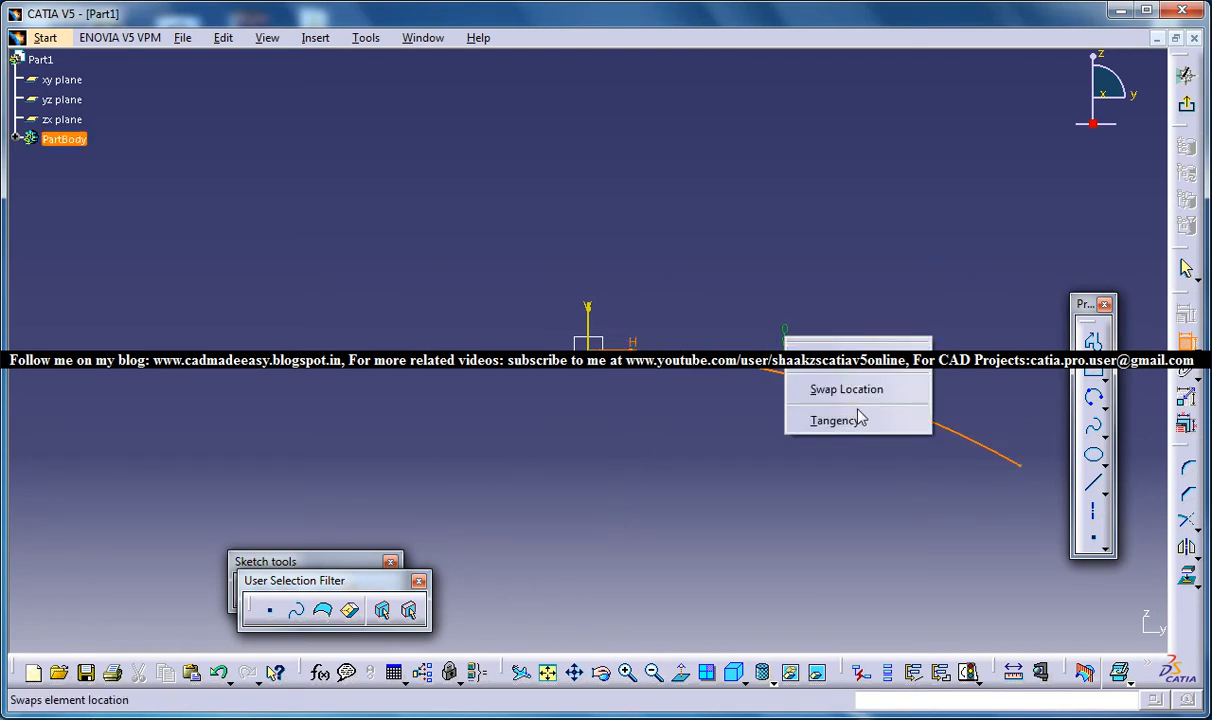
pyautogui.click(852, 414)
pyautogui.moveTo(845, 287); pyautogui.dragTo(859, 350, button='middle')
pyautogui.click(1186, 268)
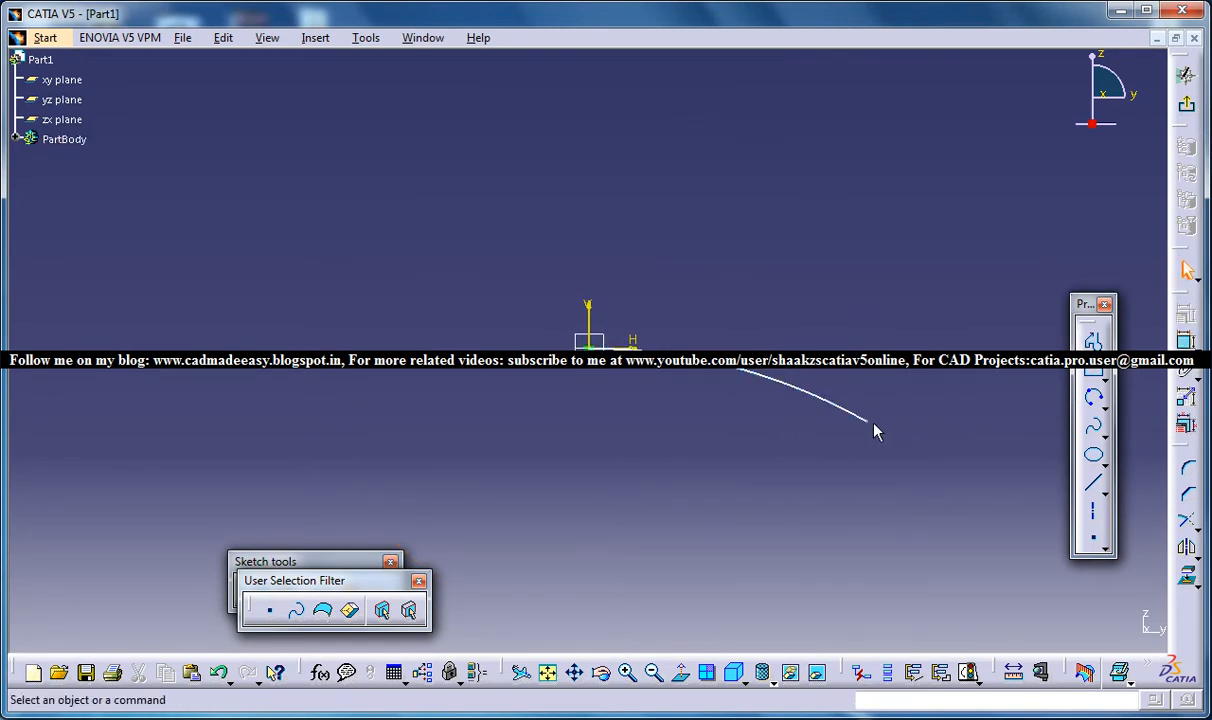
# Step: Pull the arc's free endpoint downward to a radius of about 183 mm and add a radius dimension to the arc
pyautogui.moveTo(866, 422); pyautogui.dragTo(876, 454)
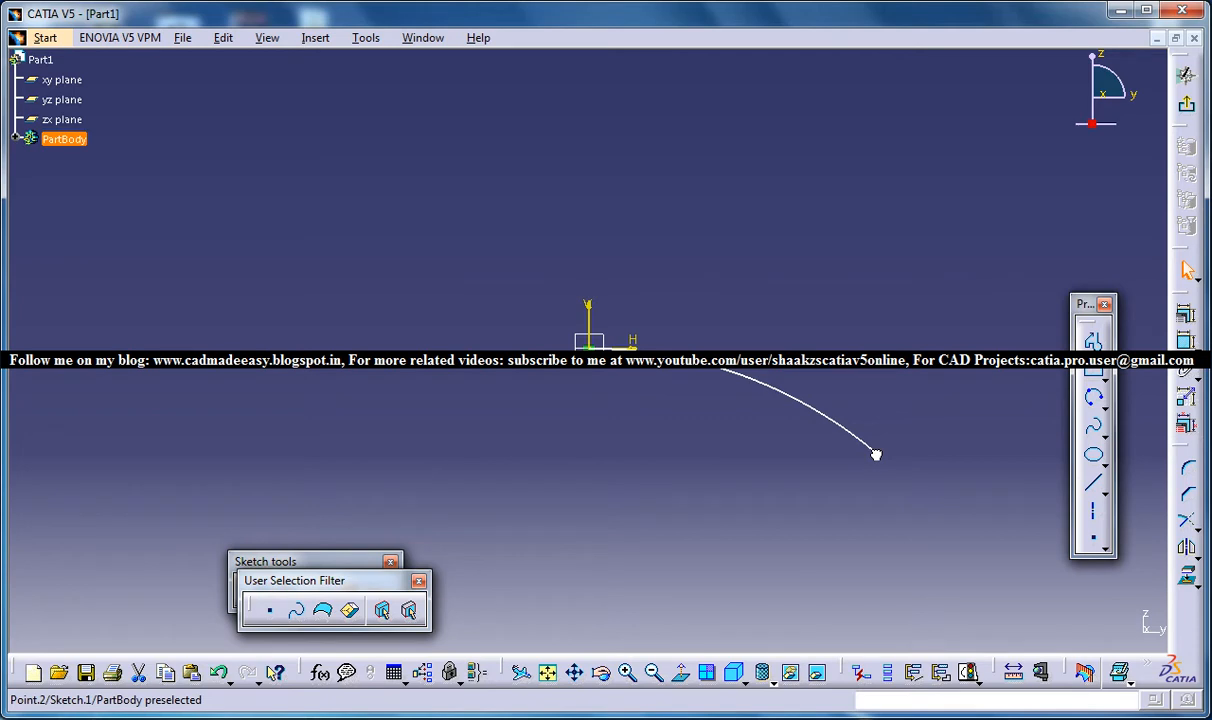
pyautogui.moveTo(876, 454)
pyautogui.mouseDown()
pyautogui.moveTo(893, 449)
pyautogui.moveTo(869, 452)
pyautogui.mouseUp()
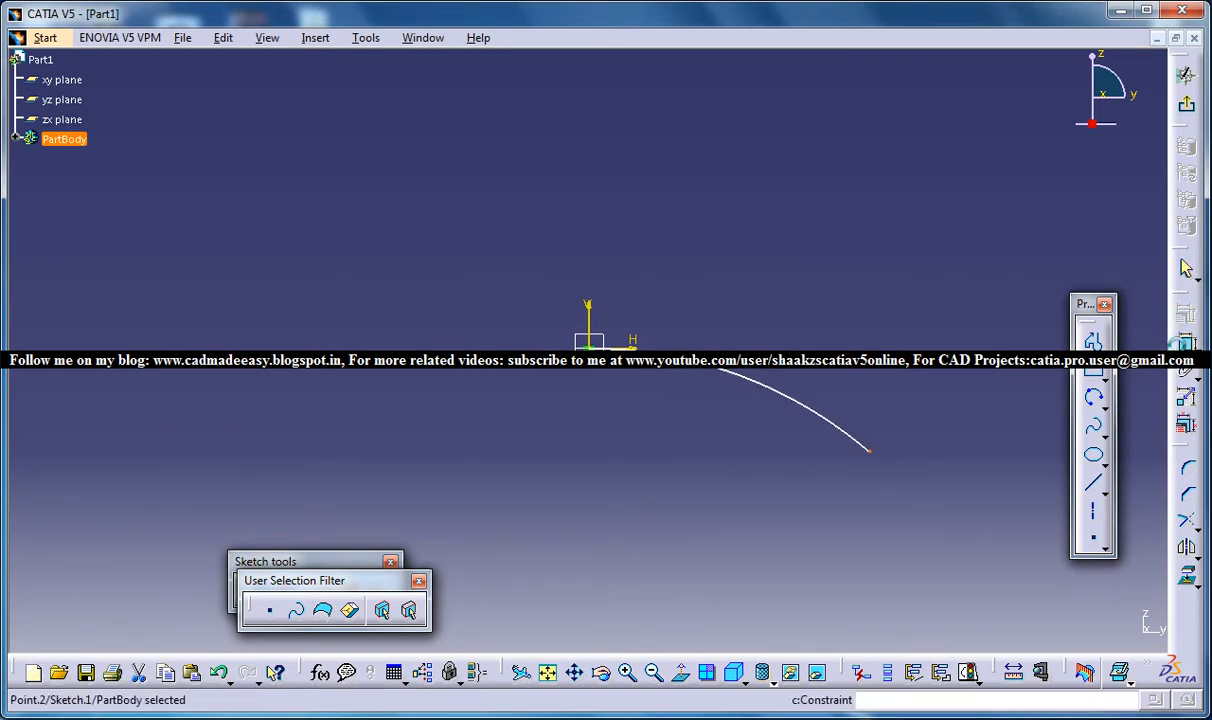
pyautogui.click(739, 381)
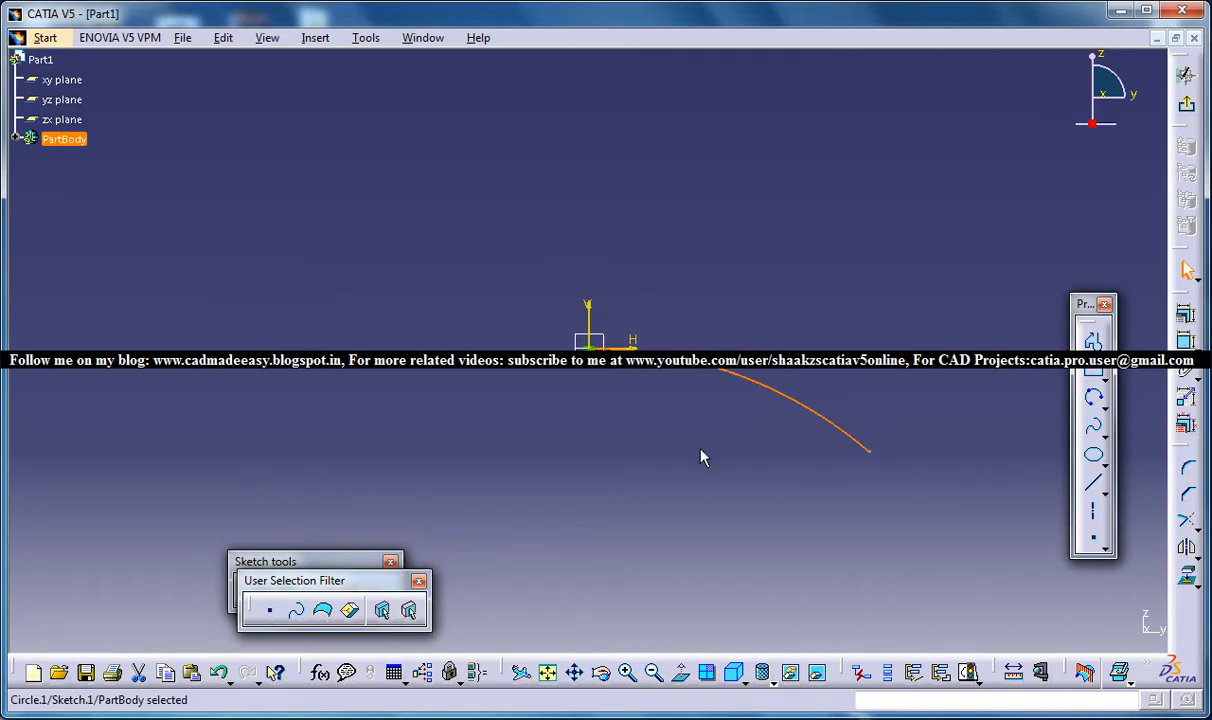
pyautogui.click(1186, 341)
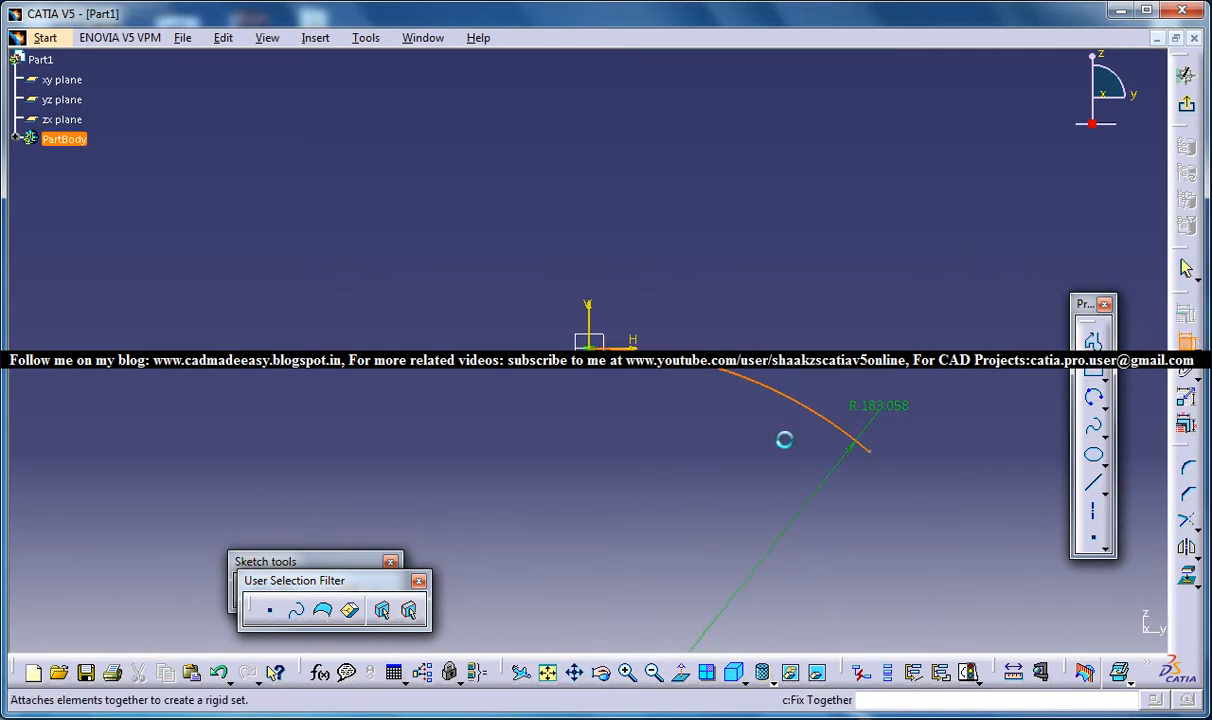
pyautogui.click(736, 423)
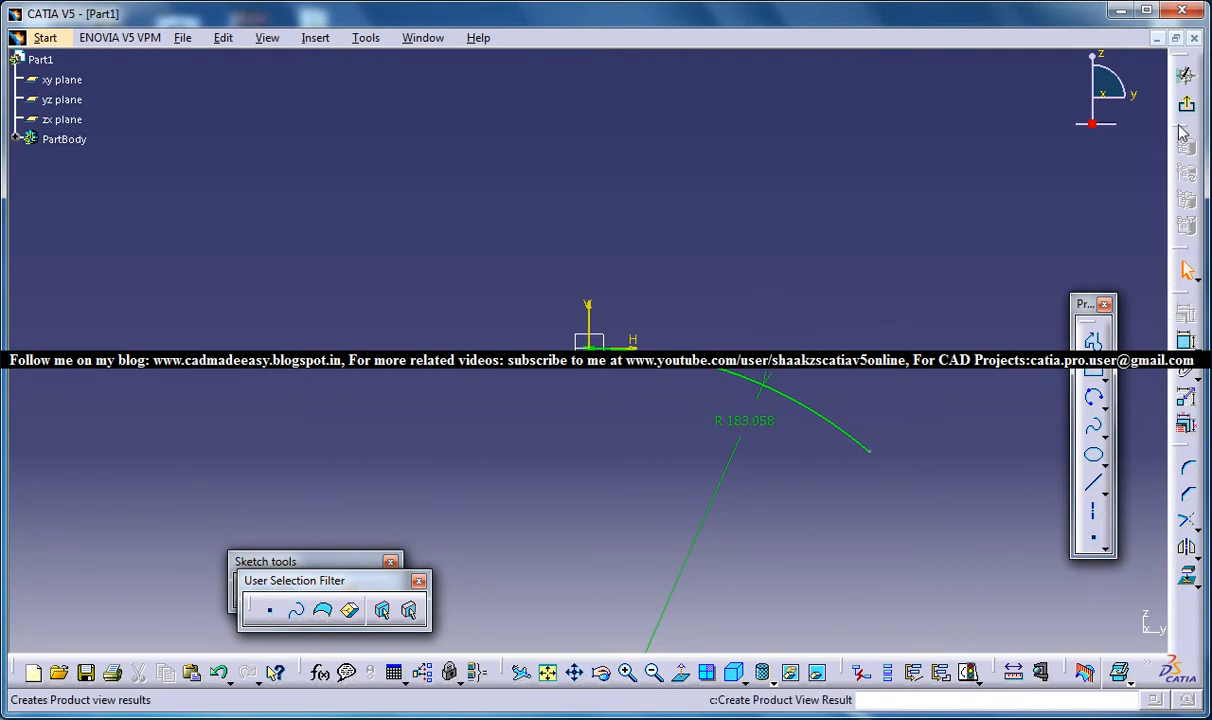
# Step: Exit the sketch and select the yz plane as the reference for a new plane
pyautogui.click(1186, 75)
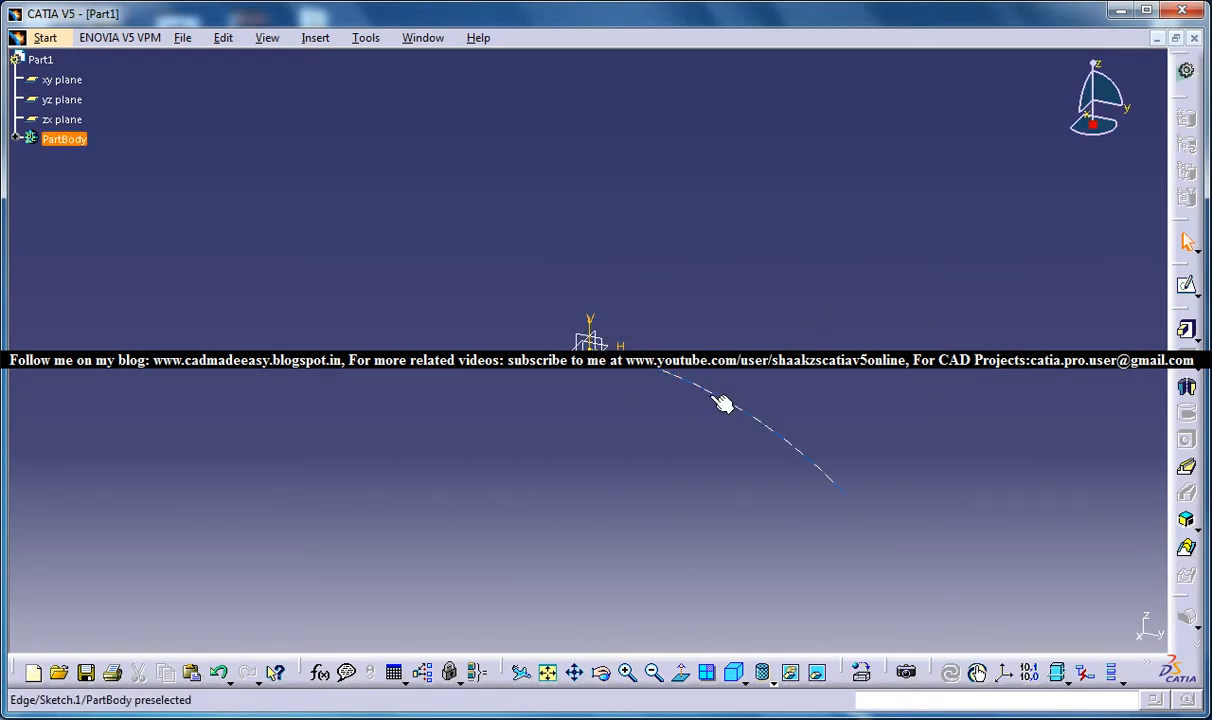
pyautogui.click(757, 310)
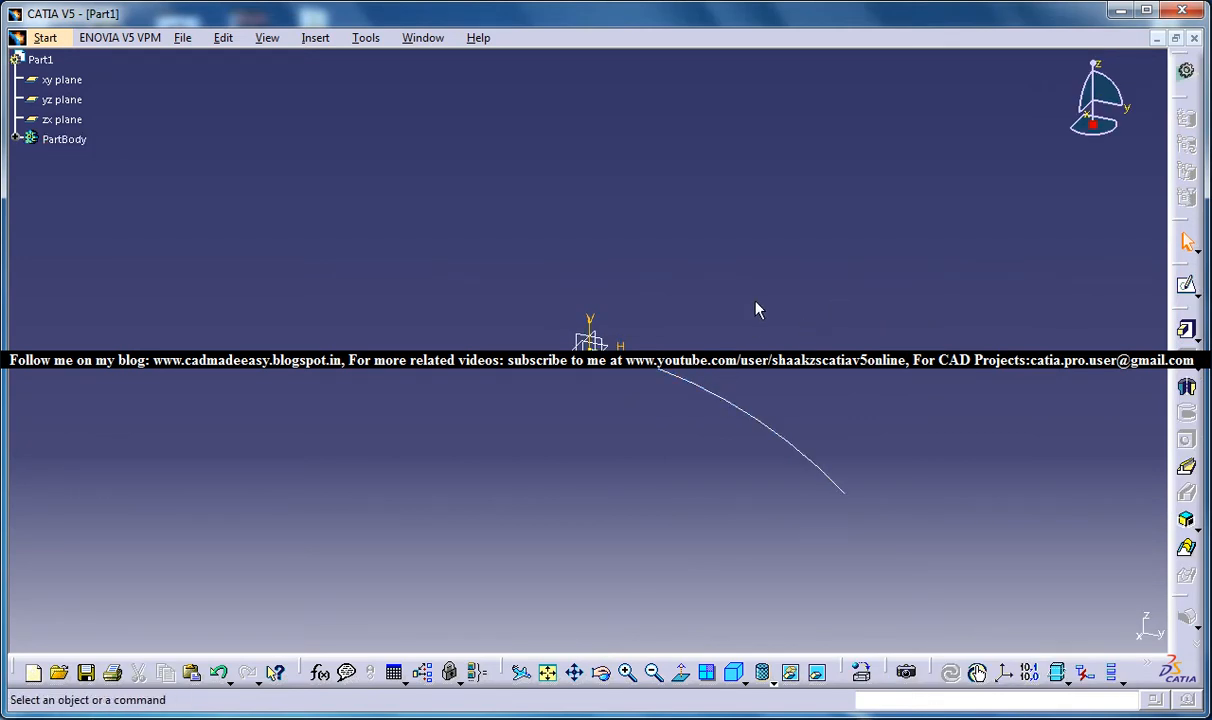
pyautogui.click(742, 408)
pyautogui.moveTo(800, 319); pyautogui.dragTo(795, 284, button='middle')
pyautogui.click(913, 308)
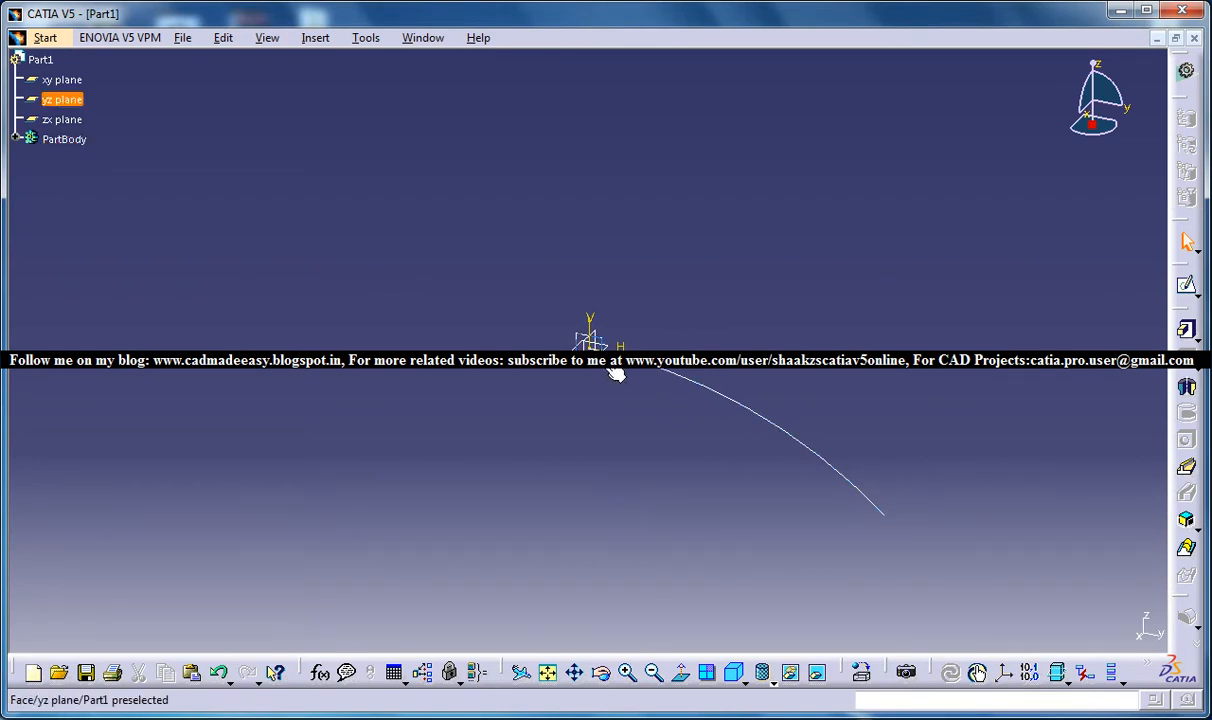
pyautogui.click(677, 318)
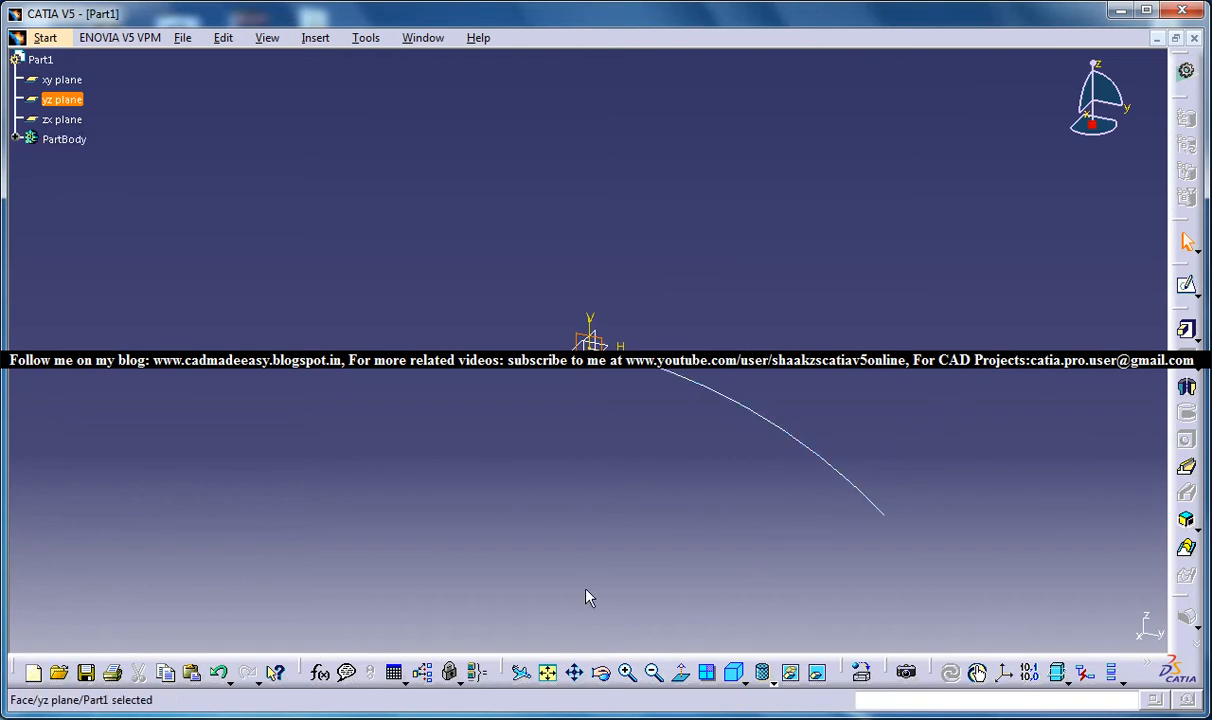
# Step: Undock the docked toolbars, including the sketch-based features one, until the reference elements toolbar with point, line and plane floats in the workspace
pyautogui.moveTo(1185, 262); pyautogui.dragTo(1049, 243)
pyautogui.click(315, 37)
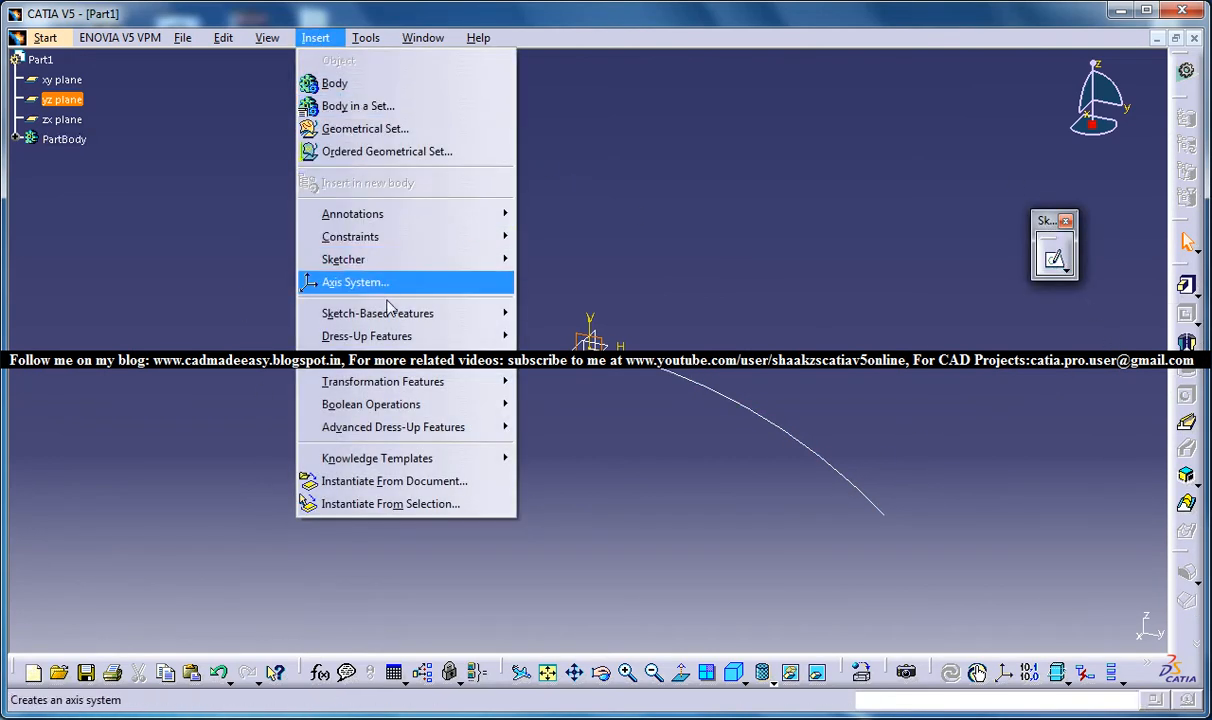
pyautogui.moveTo(411, 343)
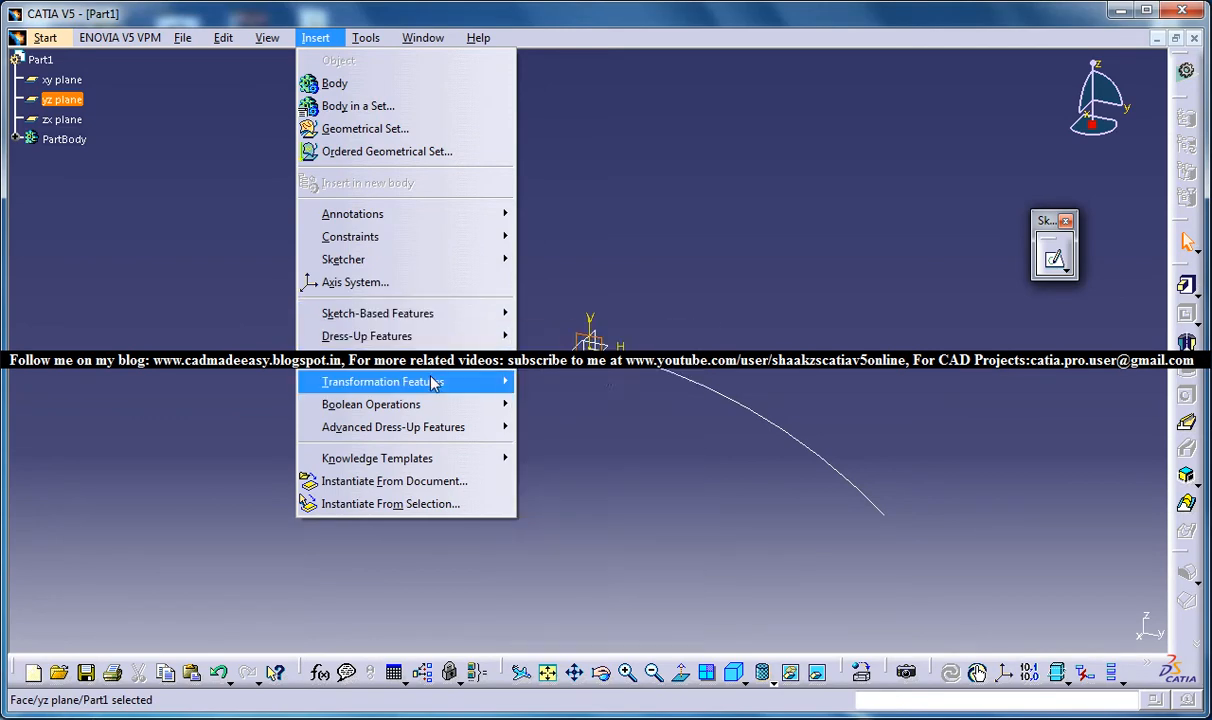
pyautogui.moveTo(434, 424)
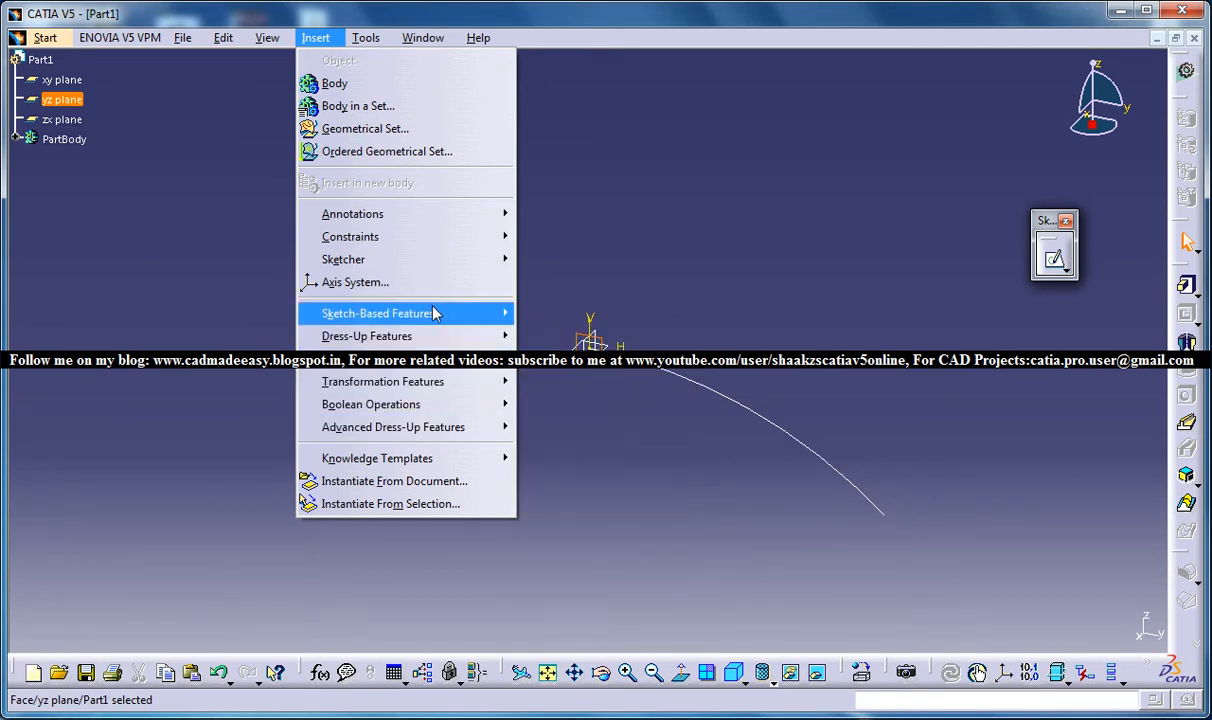
pyautogui.click(703, 8)
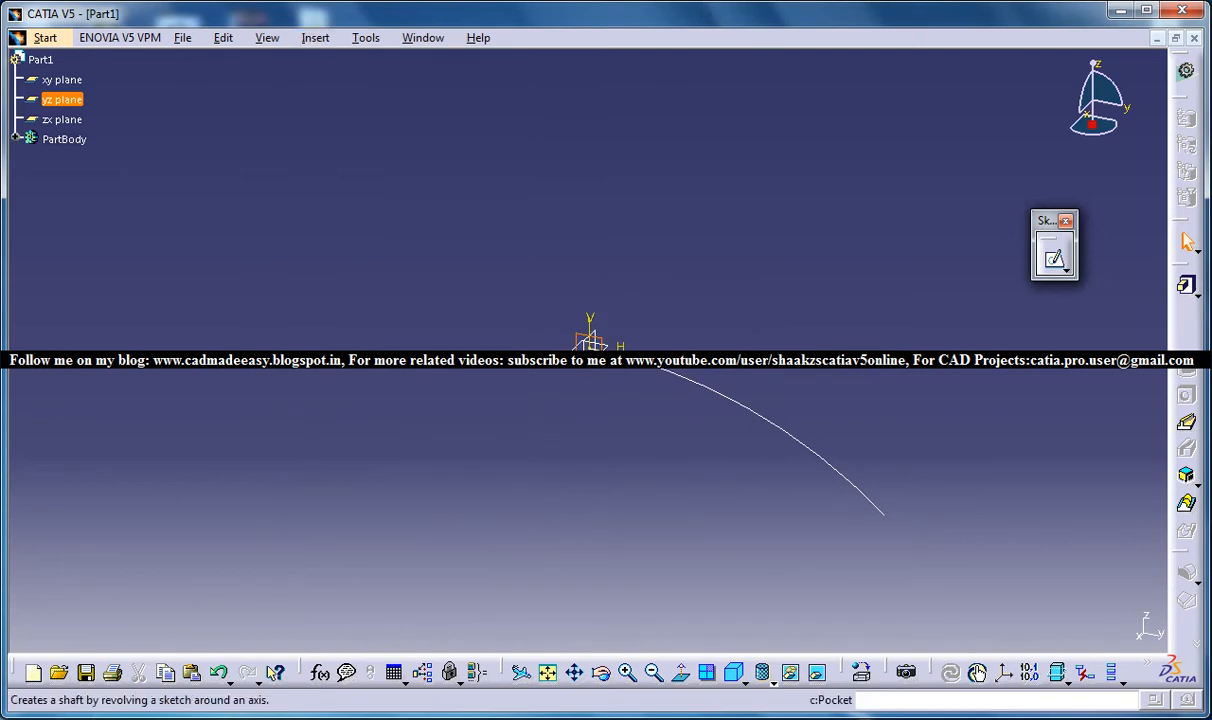
pyautogui.moveTo(1190, 550); pyautogui.dragTo(1110, 490)
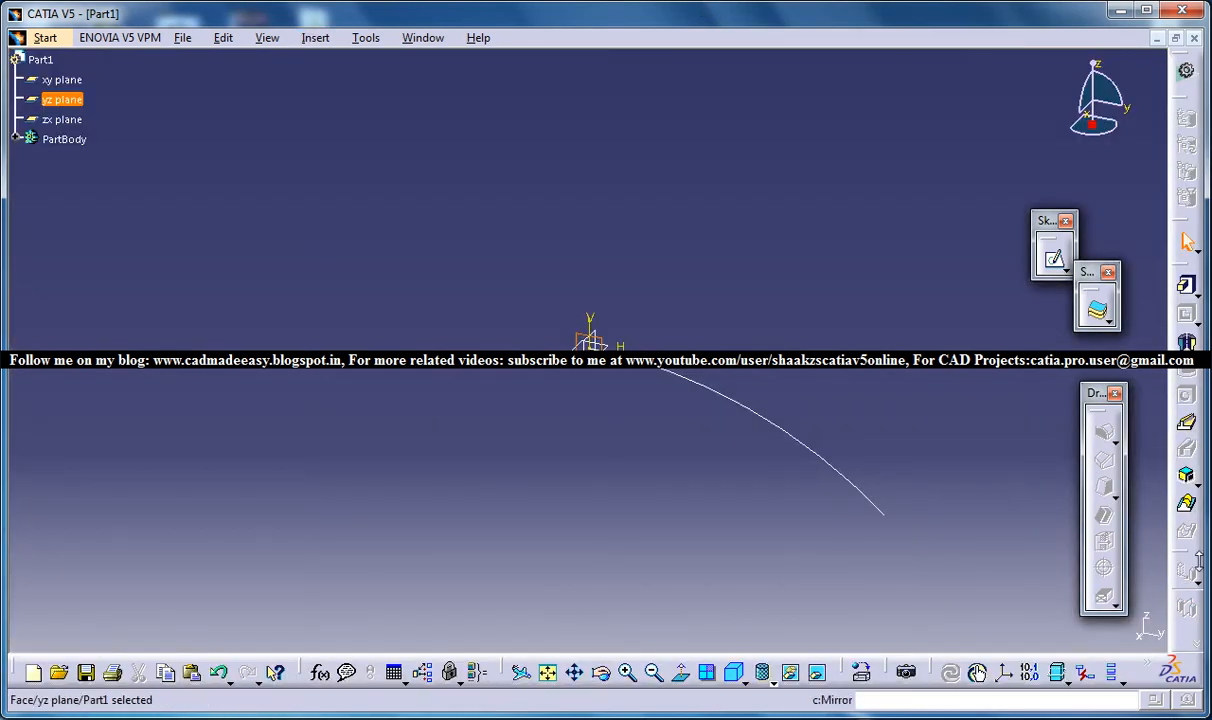
pyautogui.moveTo(1188, 268); pyautogui.dragTo(1023, 139)
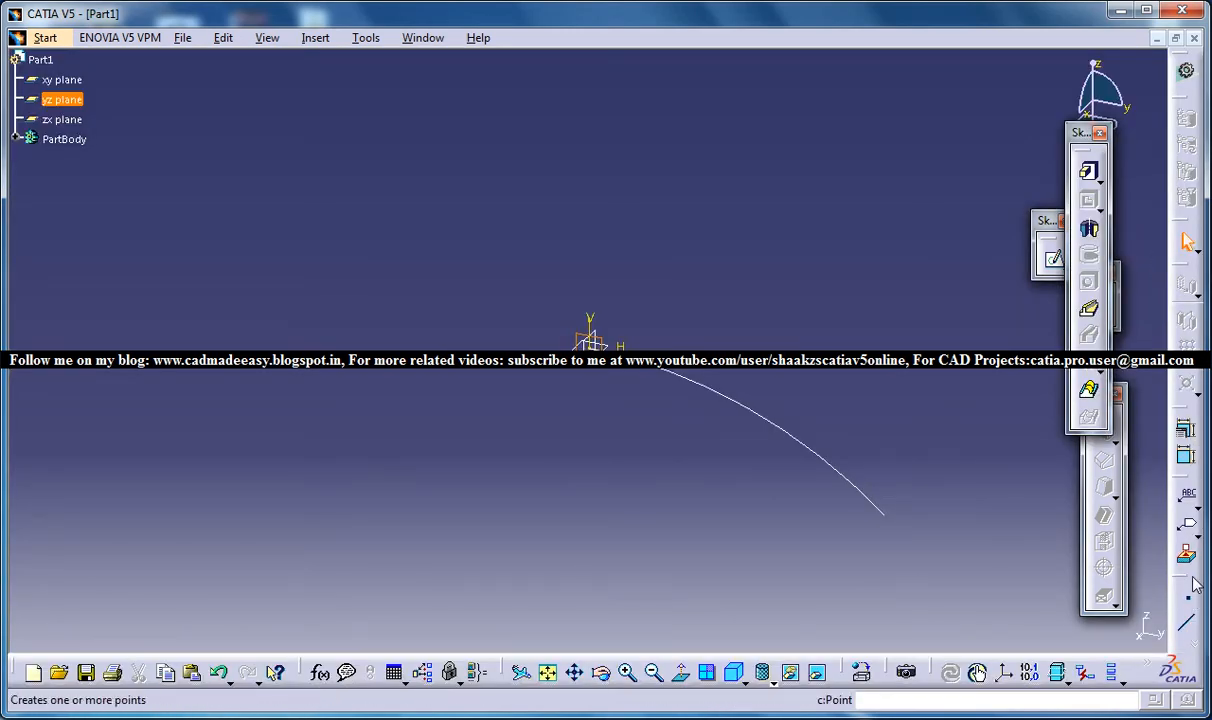
pyautogui.moveTo(1189, 575); pyautogui.dragTo(1036, 409)
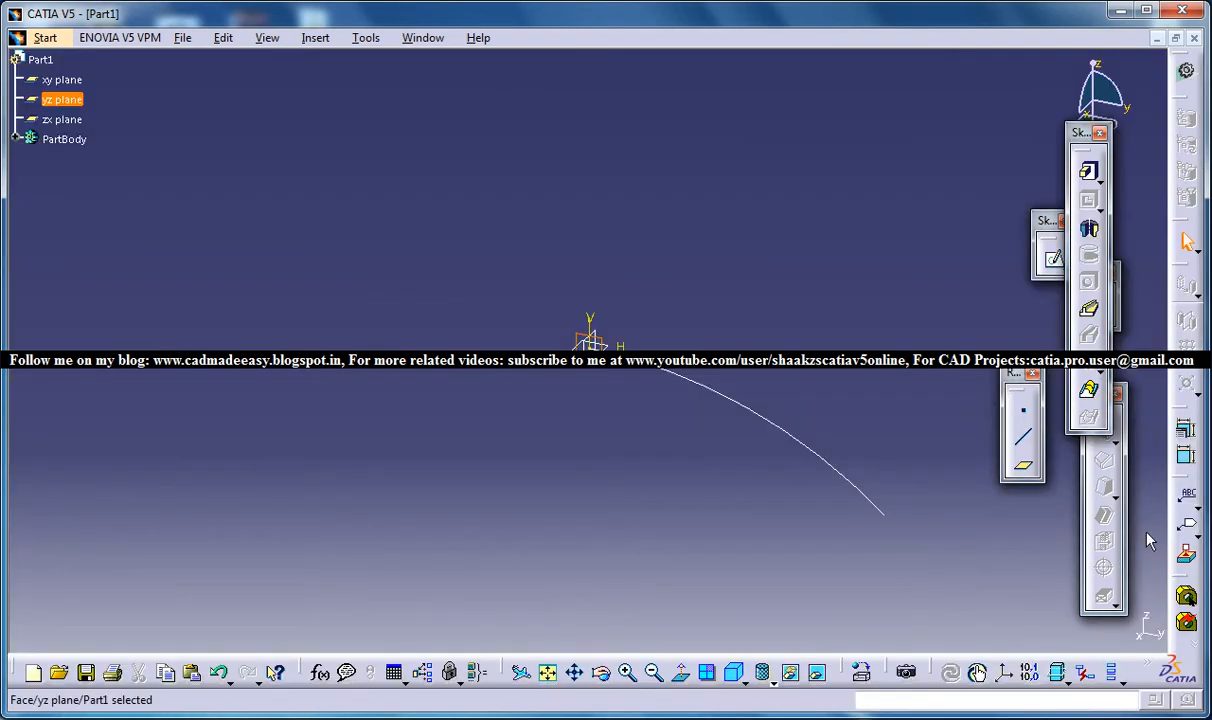
# Step: Create a plane of the Angle/Normal to plane type, rotated 15 degrees from the yz plane about the Z axis
pyautogui.click(1023, 465)
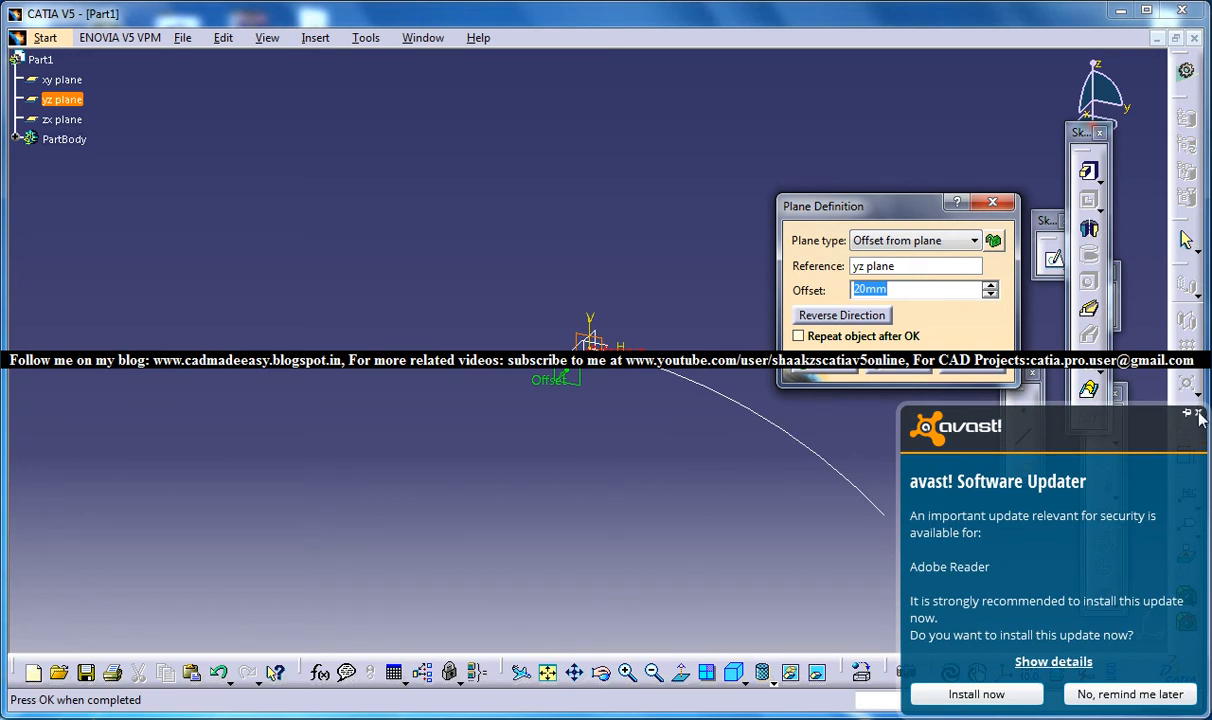
pyautogui.click(1197, 412)
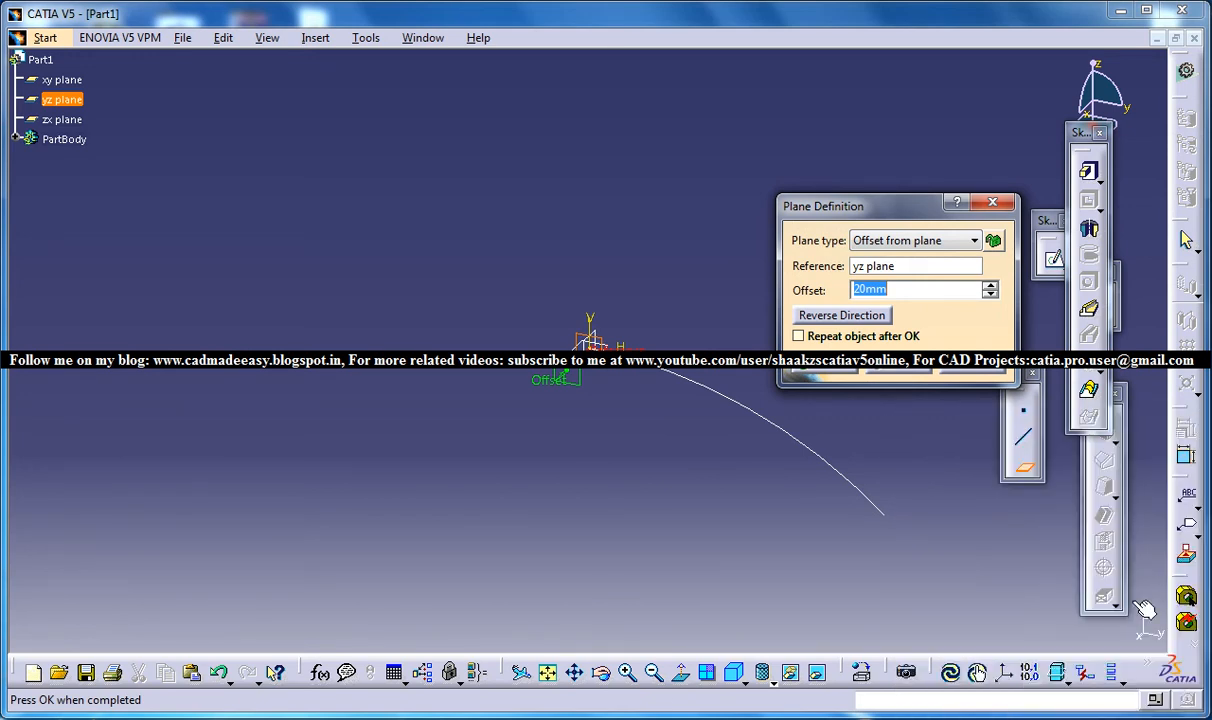
pyautogui.click(897, 241)
pyautogui.click(890, 288)
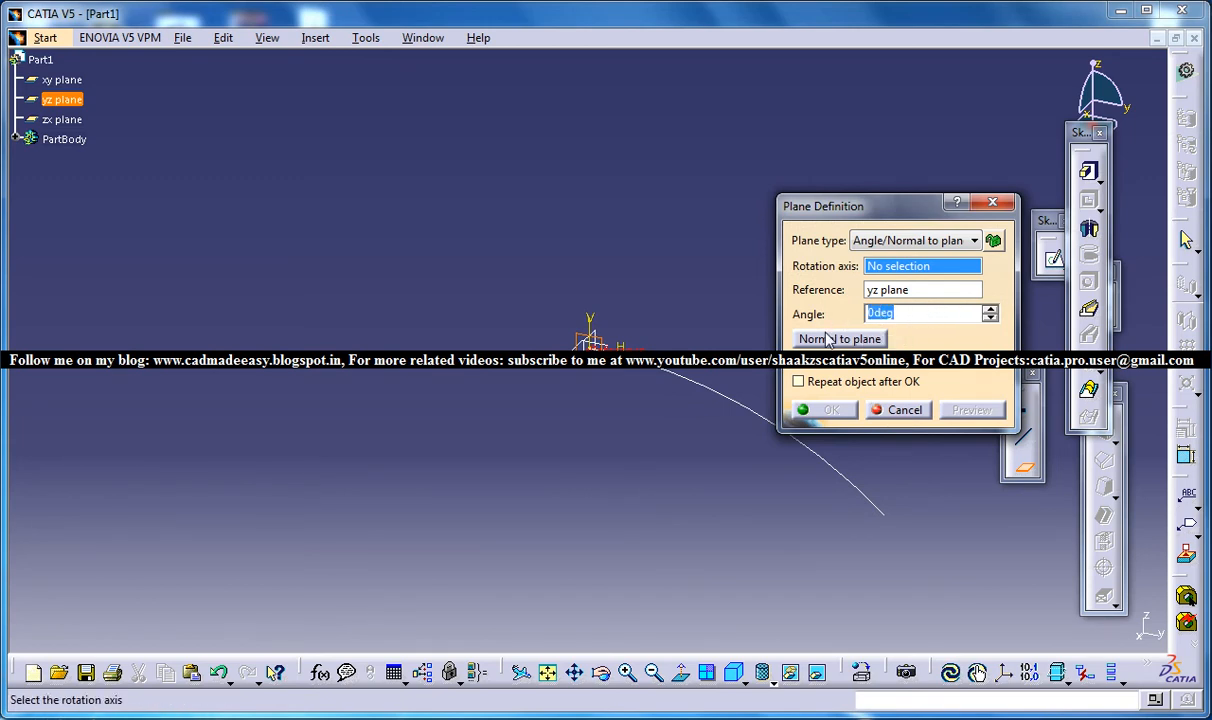
pyautogui.write('15')
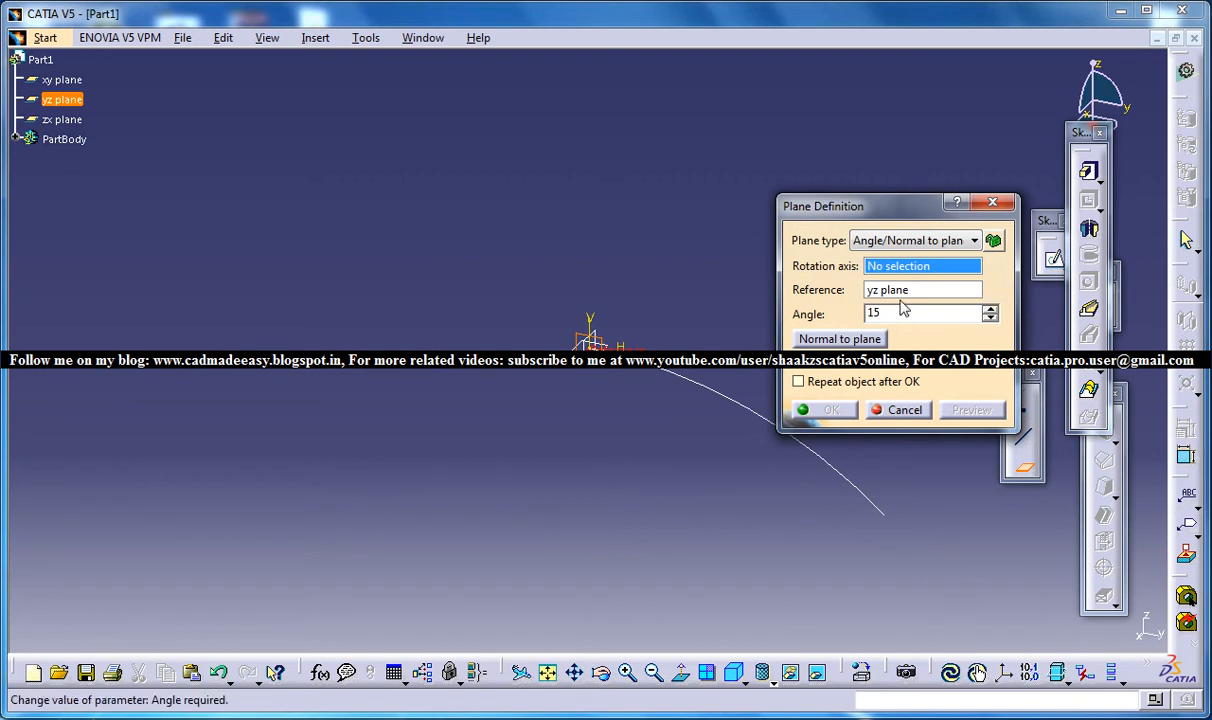
pyautogui.rightClick(896, 267)
pyautogui.click(936, 346)
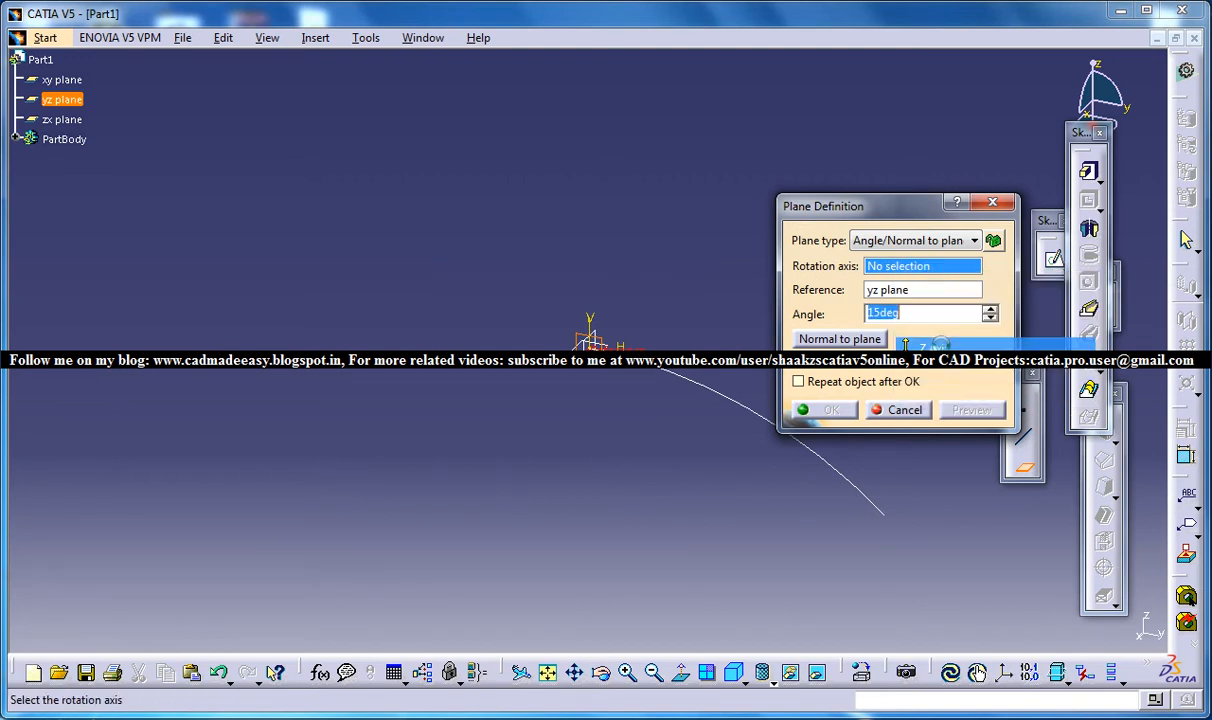
pyautogui.click(945, 414)
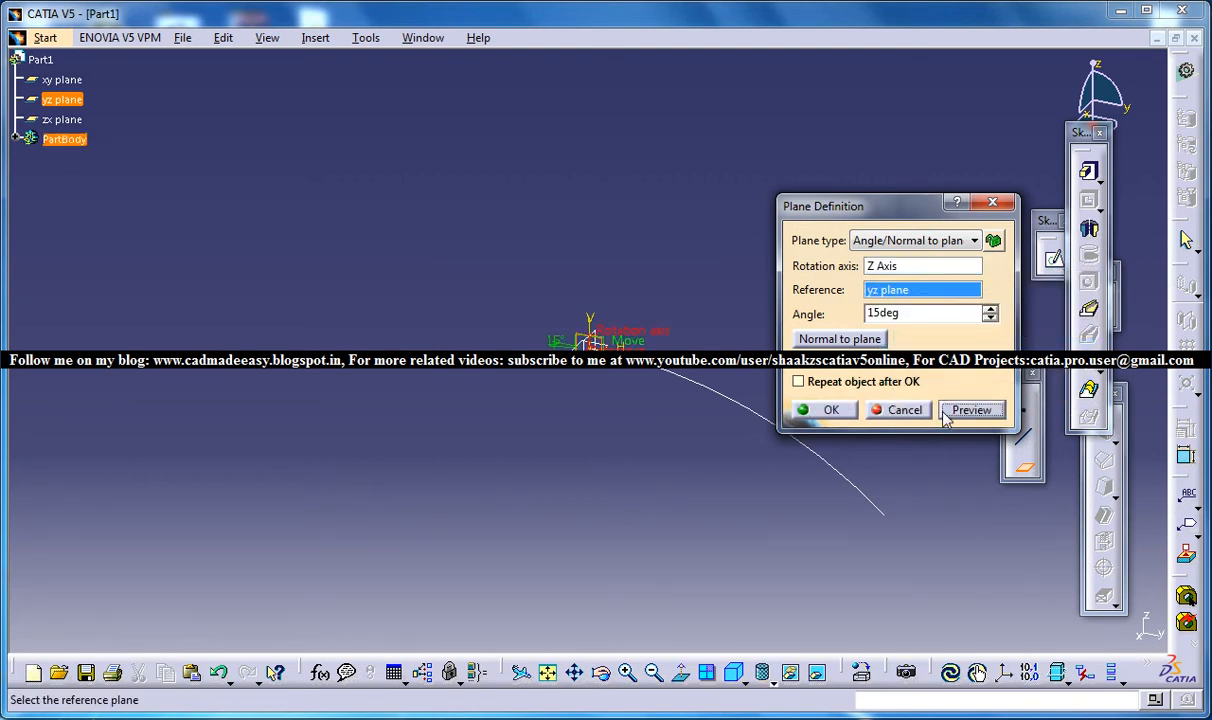
pyautogui.click(830, 410)
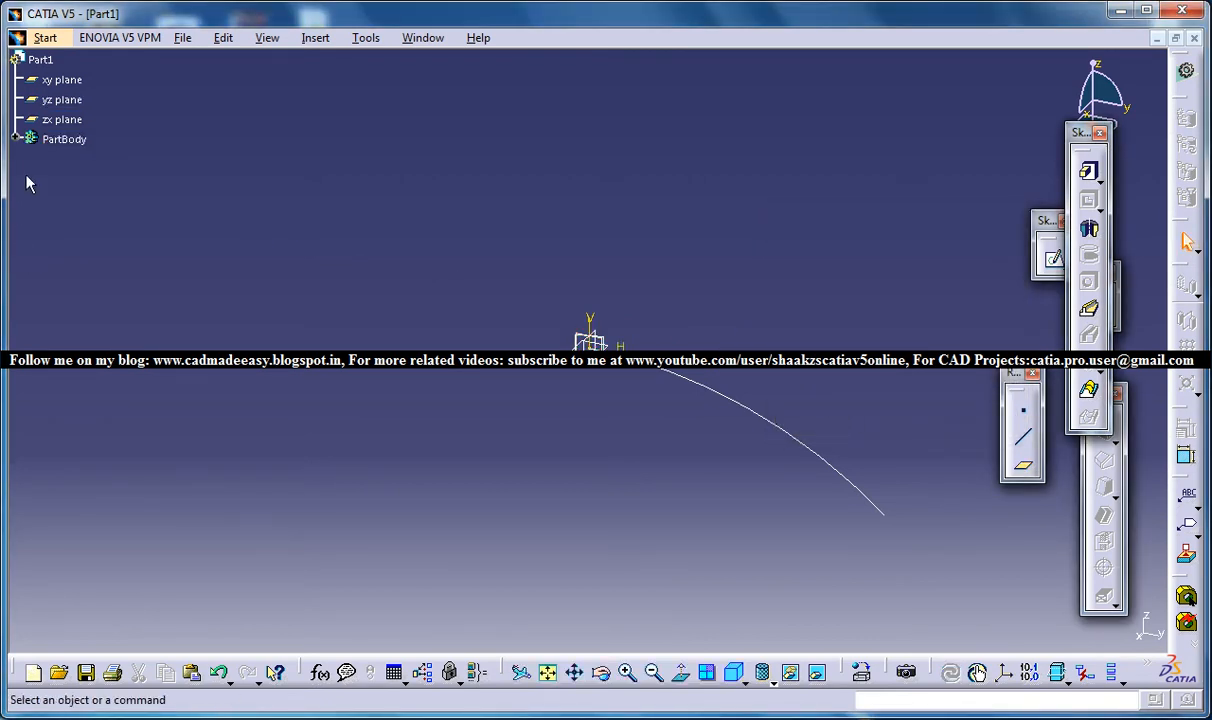
# Step: Expand PartBody in the tree and highlight the new angled plane to check it
pyautogui.click(15, 137)
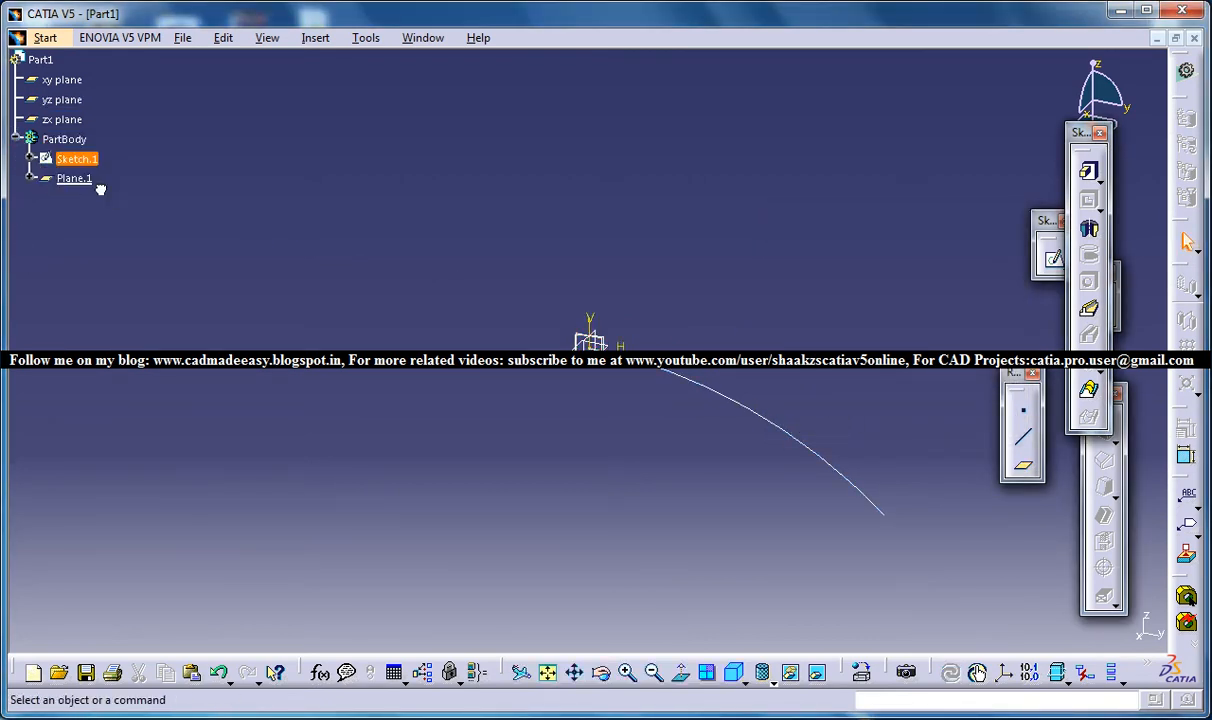
pyautogui.click(80, 180)
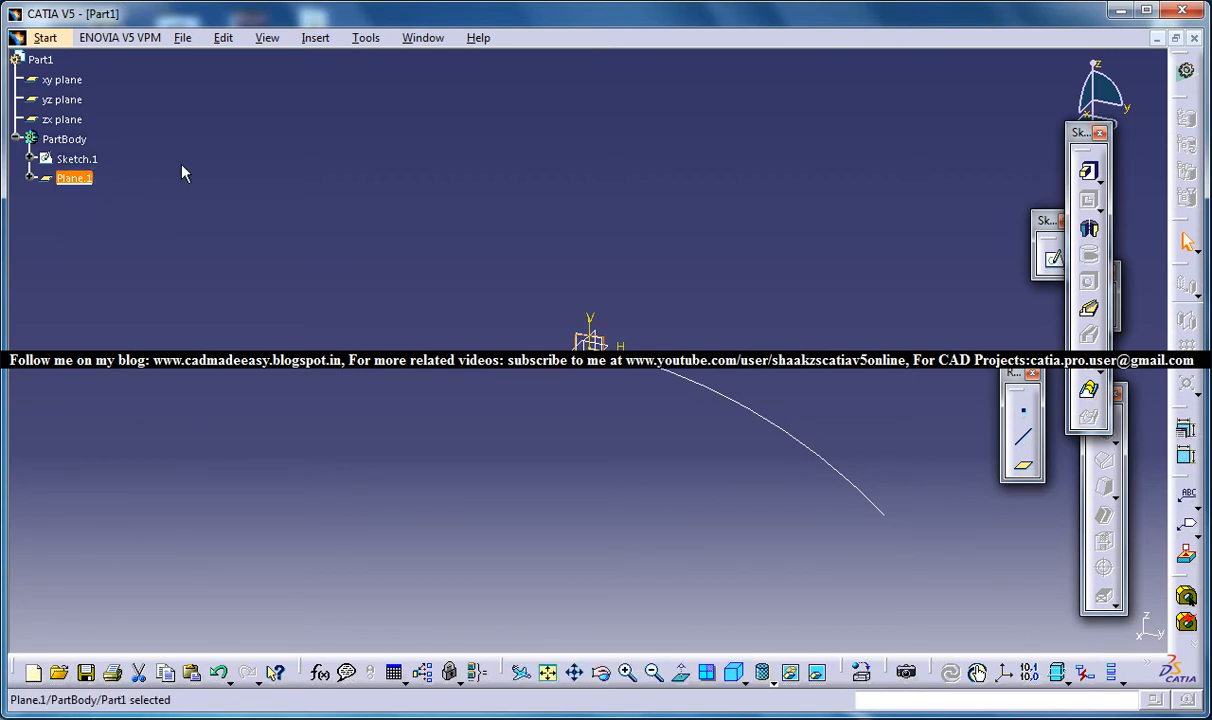
pyautogui.click(134, 210)
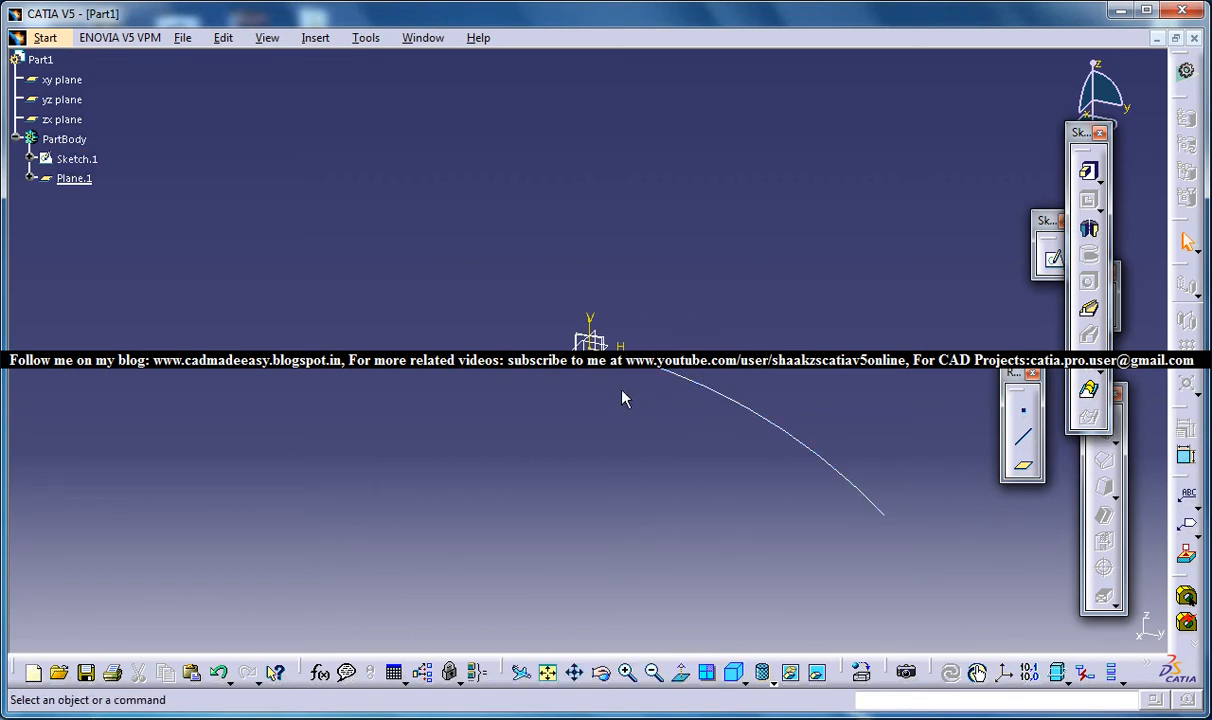
# Step: Select the arc sketch and switch to the Generative Shape Design workbench
pyautogui.click(707, 388)
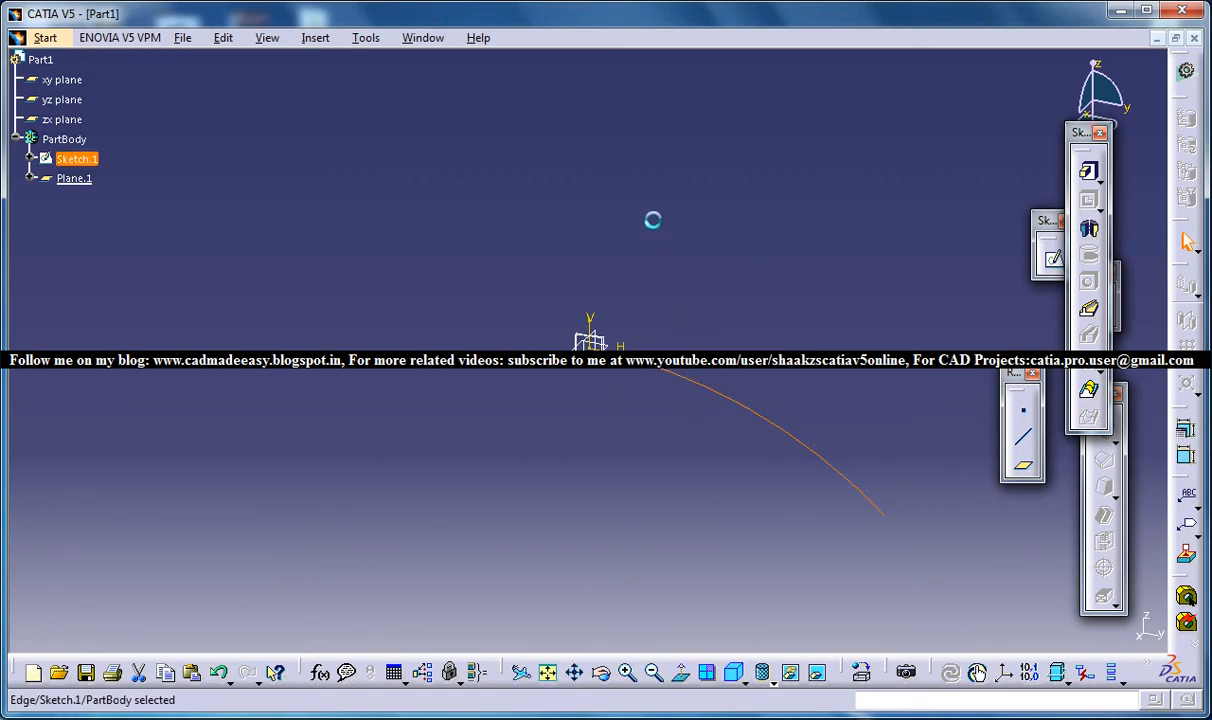
pyautogui.click(315, 37)
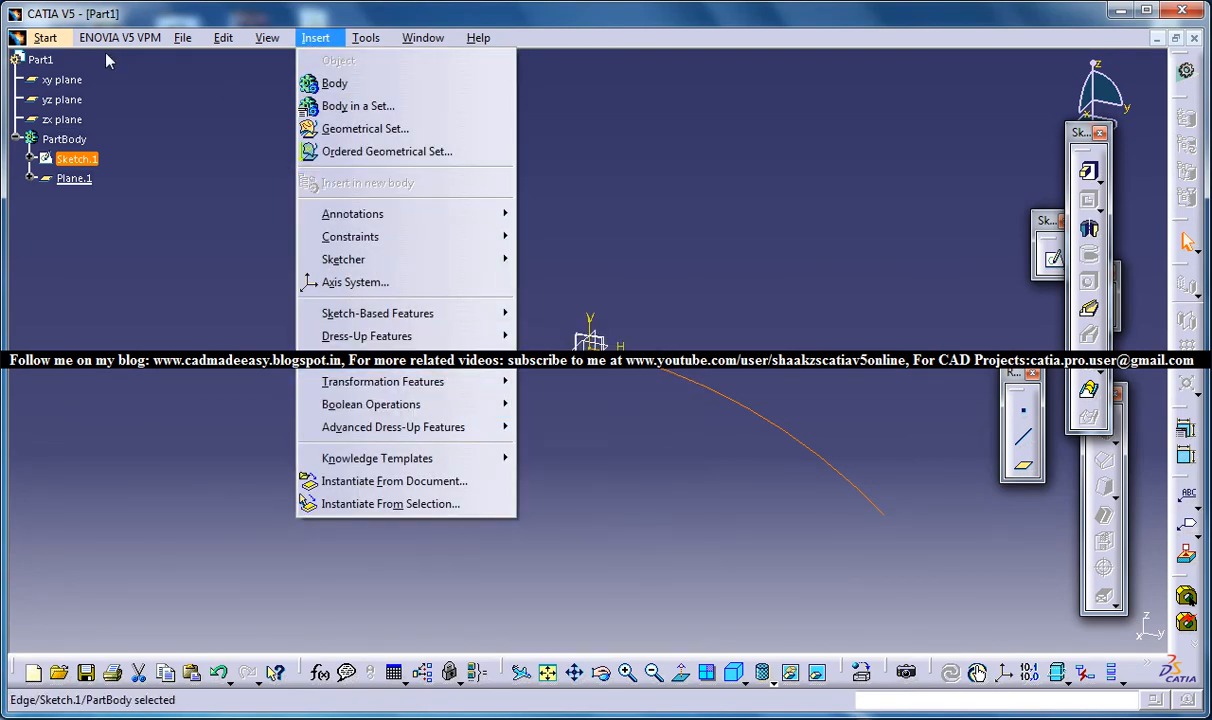
pyautogui.click(45, 37)
pyautogui.moveTo(82, 106)
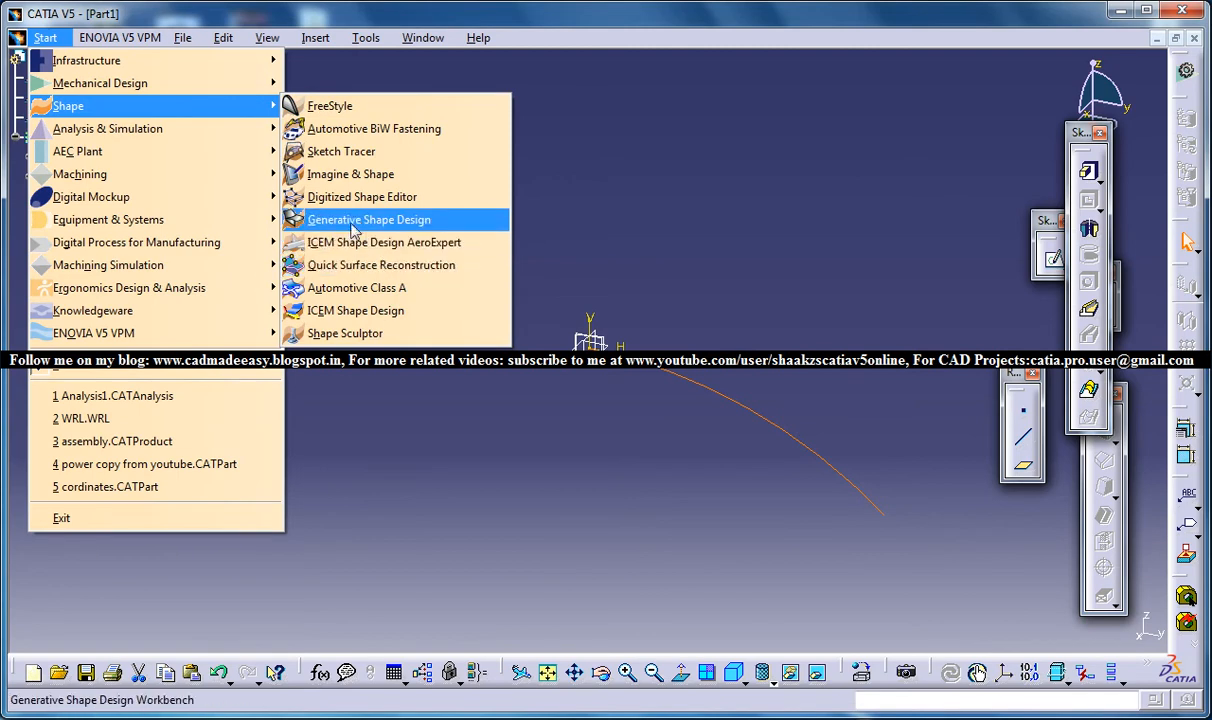
pyautogui.click(340, 215)
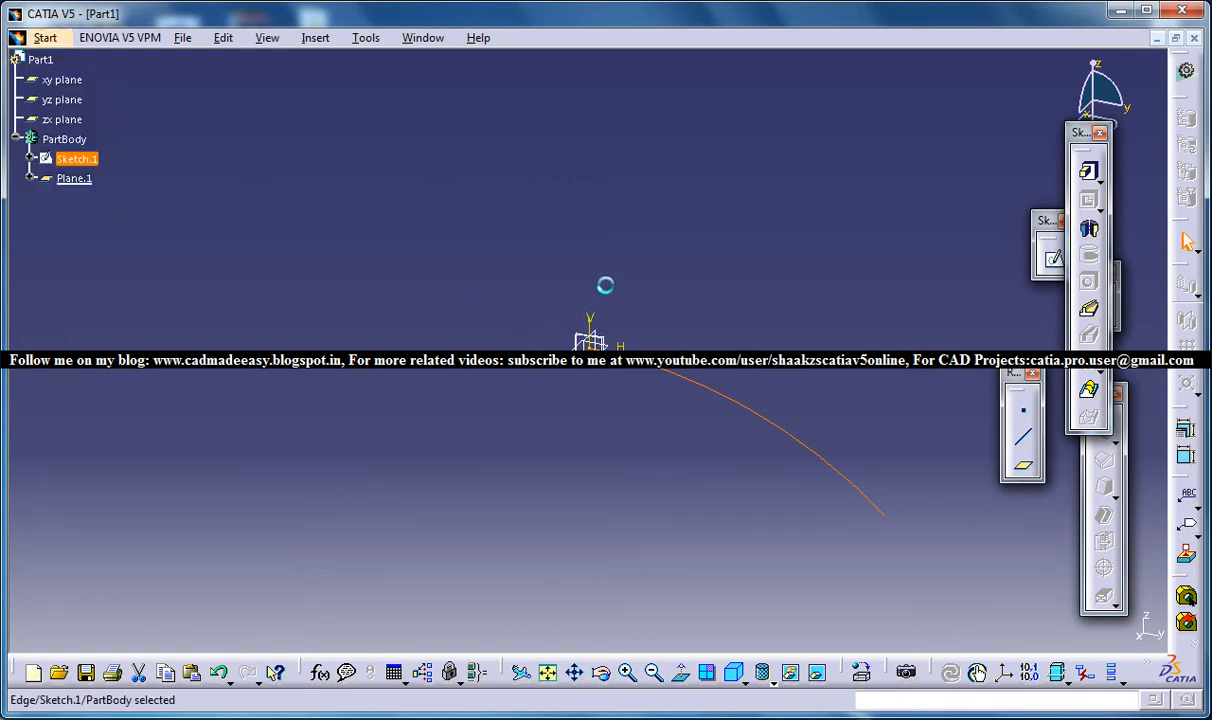
# Step: Mirror the arc sketch about the angled plane with the Symmetry operation
pyautogui.click(315, 38)
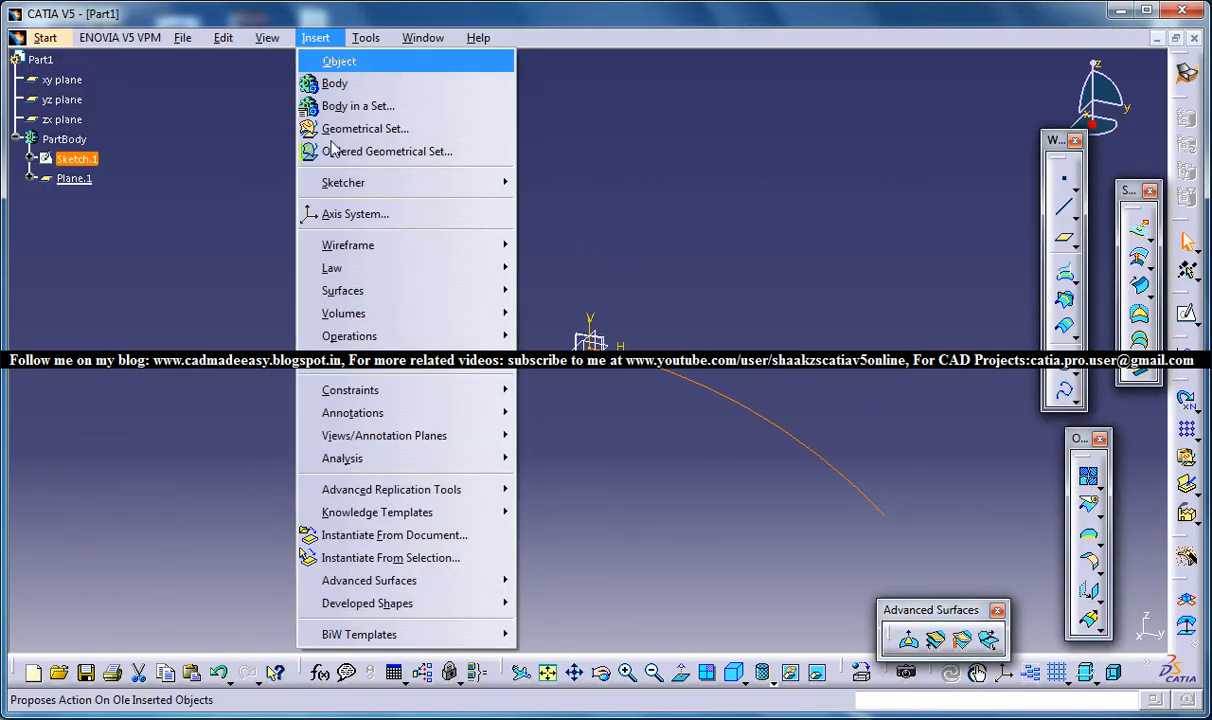
pyautogui.moveTo(399, 342)
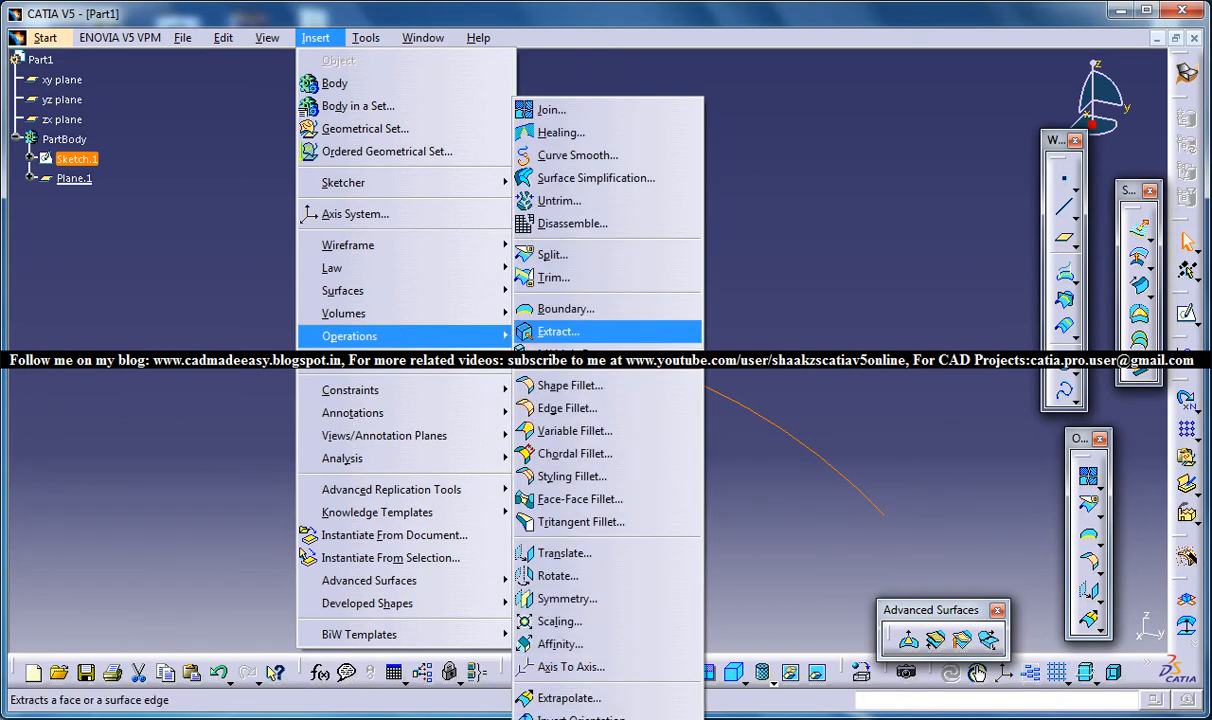
pyautogui.click(545, 570)
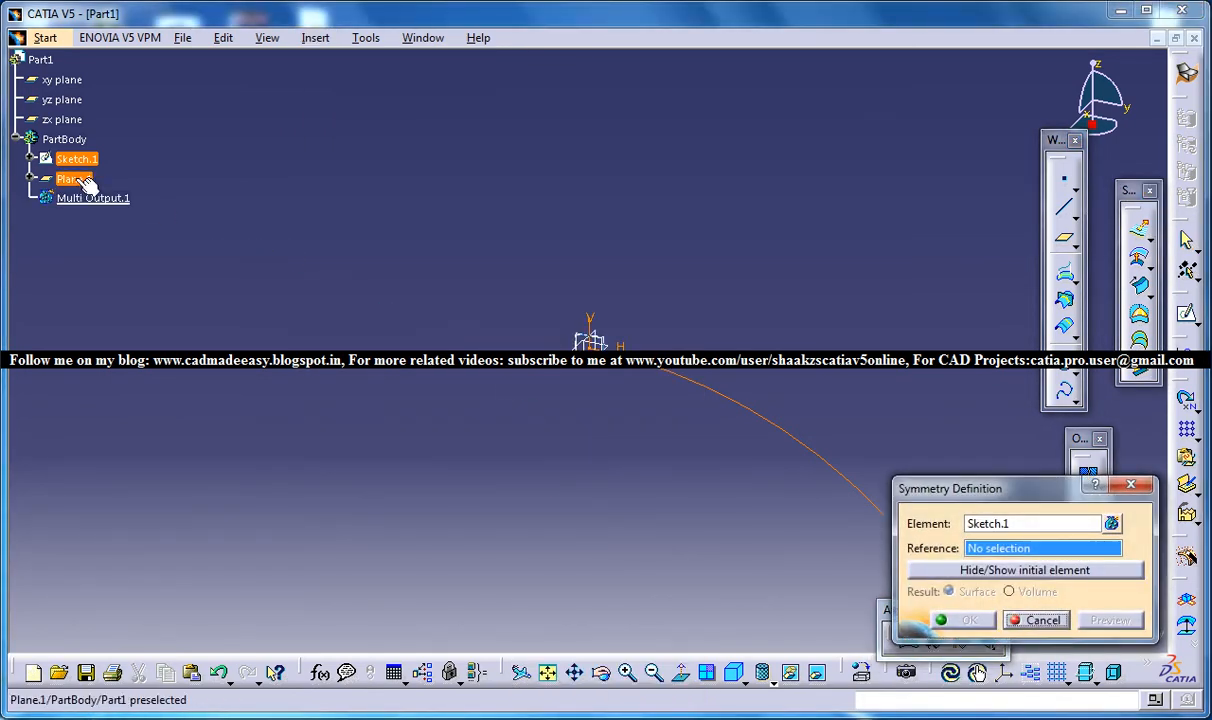
pyautogui.click(74, 178)
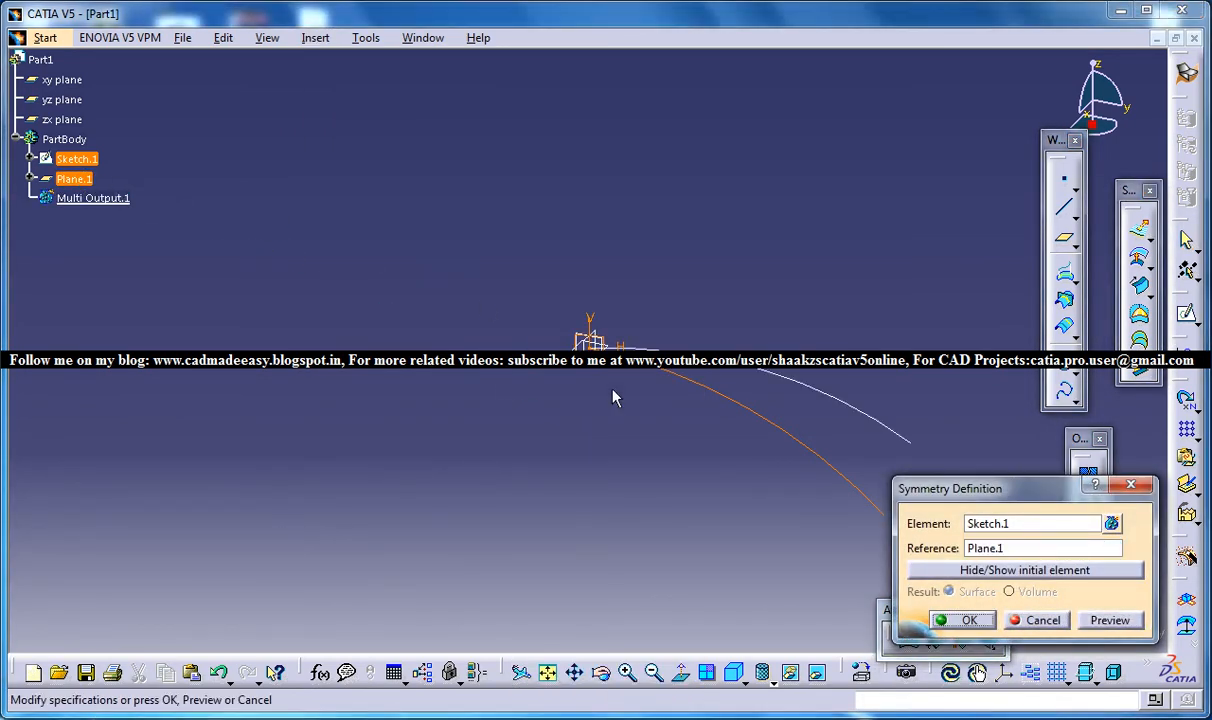
pyautogui.click(950, 620)
# Step: Edit the angled plane's definition and set its angle to 20 degrees
pyautogui.moveTo(840, 290); pyautogui.dragTo(576, 414, button='middle')
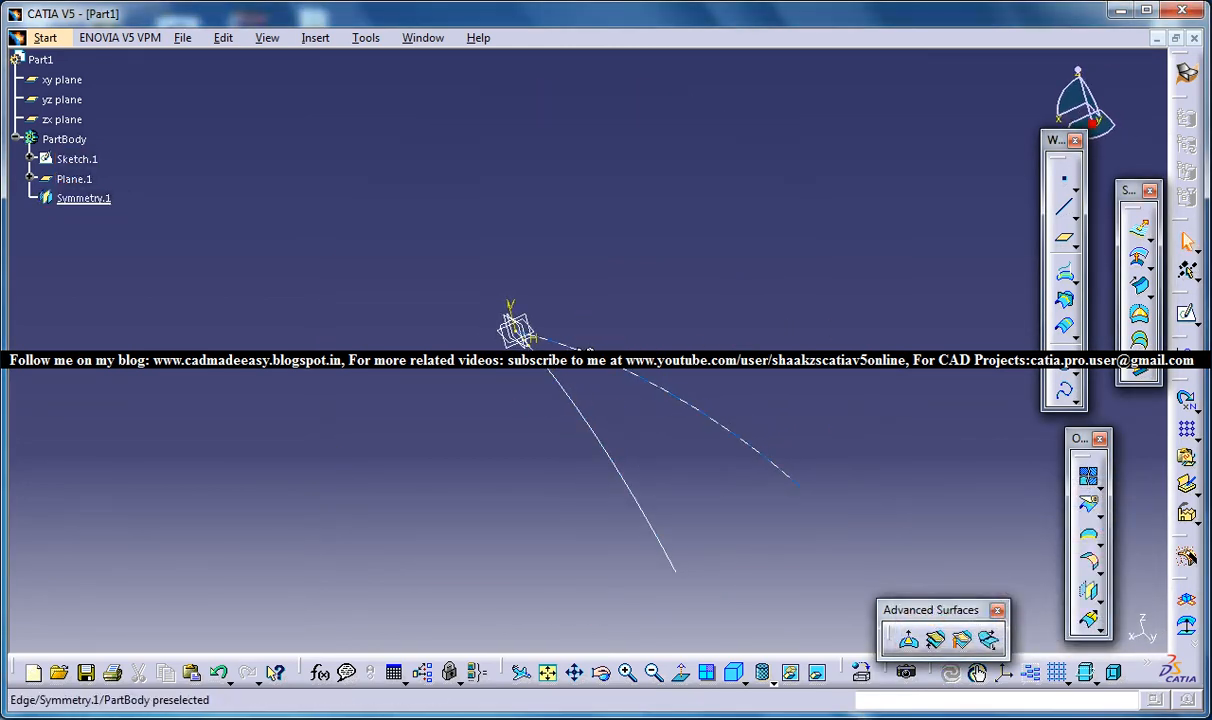
pyautogui.moveTo(565, 362); pyautogui.dragTo(716, 346, button='middle')
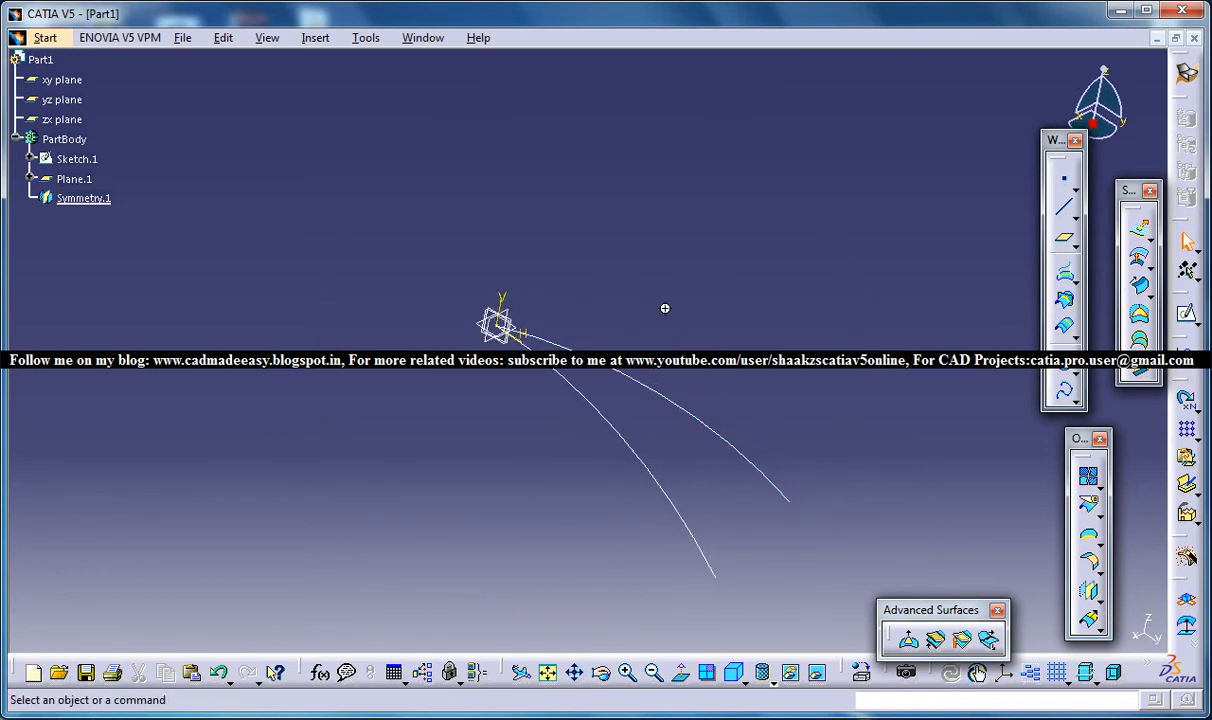
pyautogui.moveTo(600, 395); pyautogui.dragTo(560, 320, button='middle')
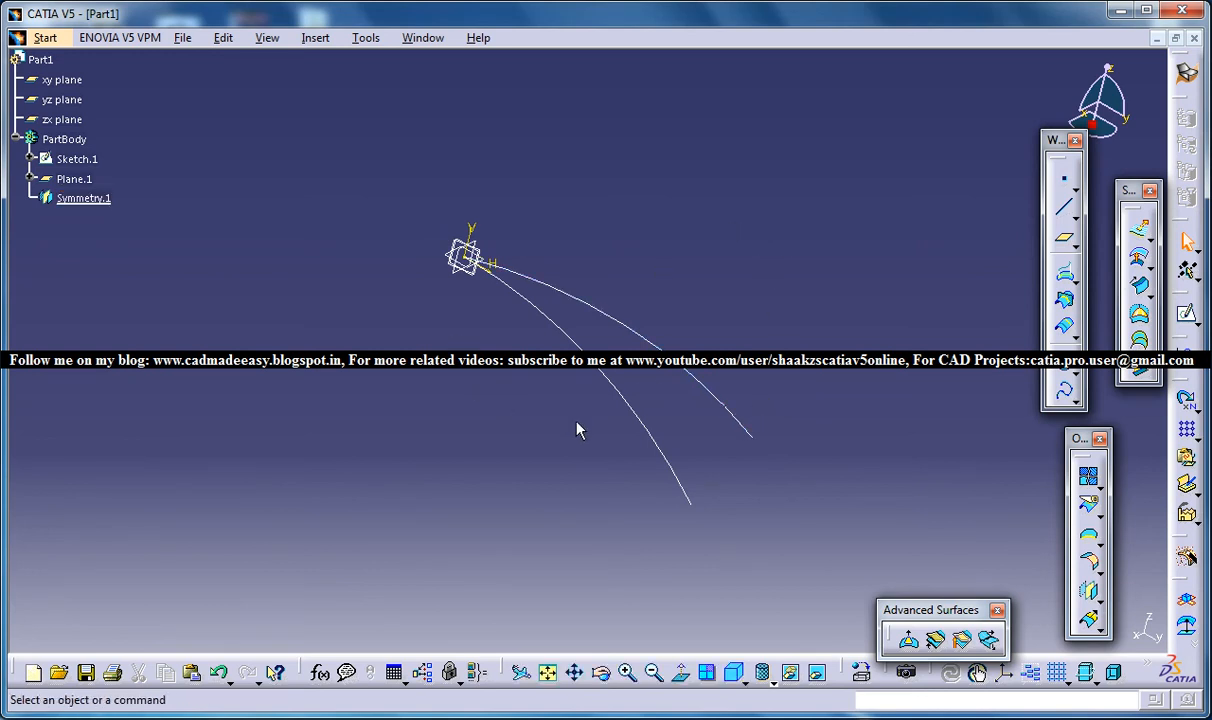
pyautogui.moveTo(617, 290); pyautogui.dragTo(508, 356, button='middle')
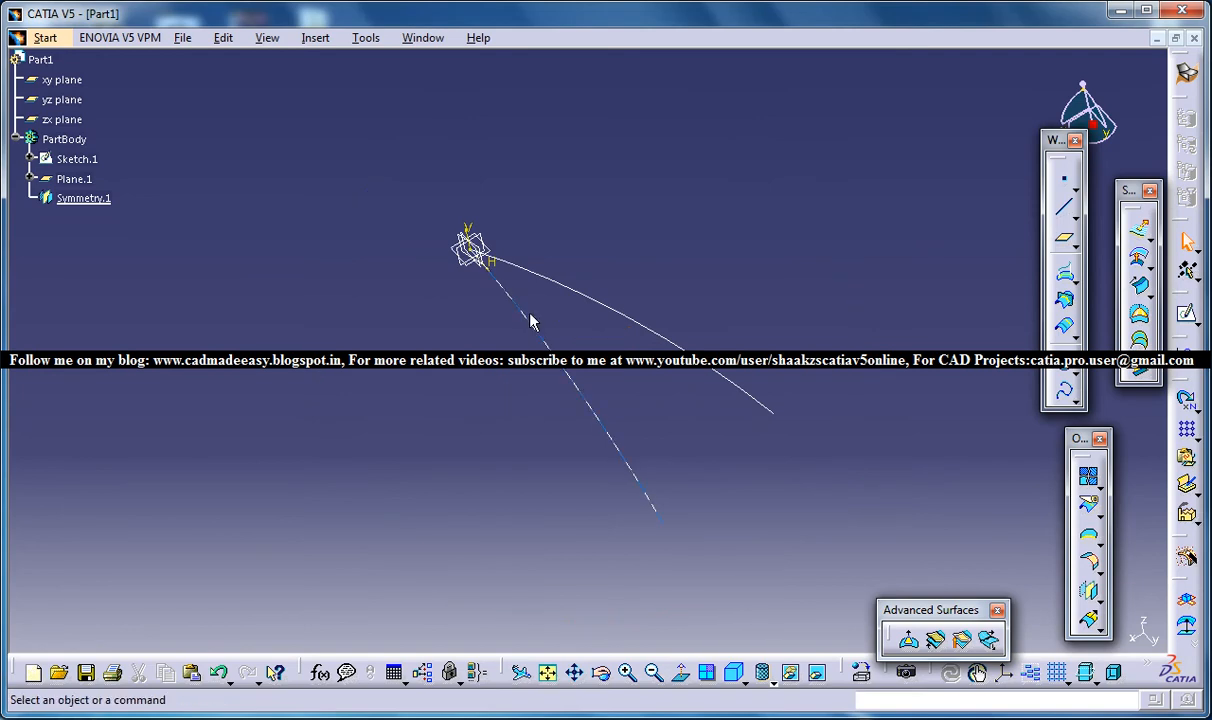
pyautogui.click(80, 180)
pyautogui.doubleClick(72, 179)
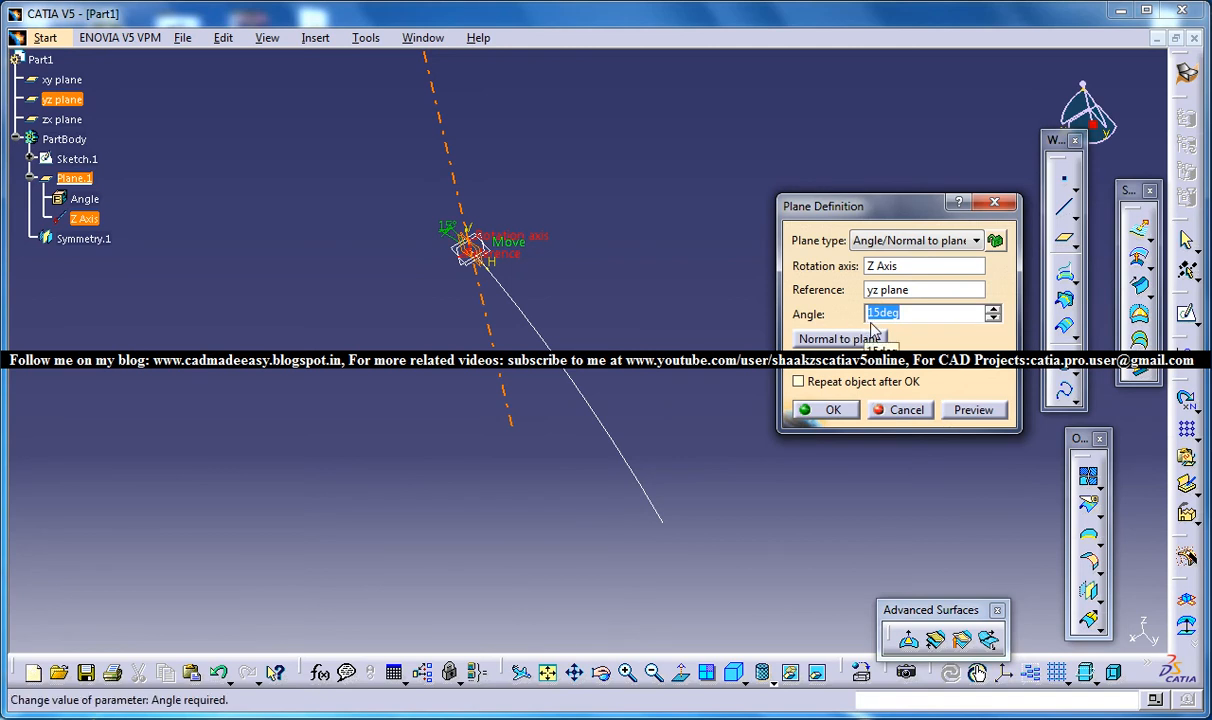
pyautogui.write('20')
pyautogui.press('Return')
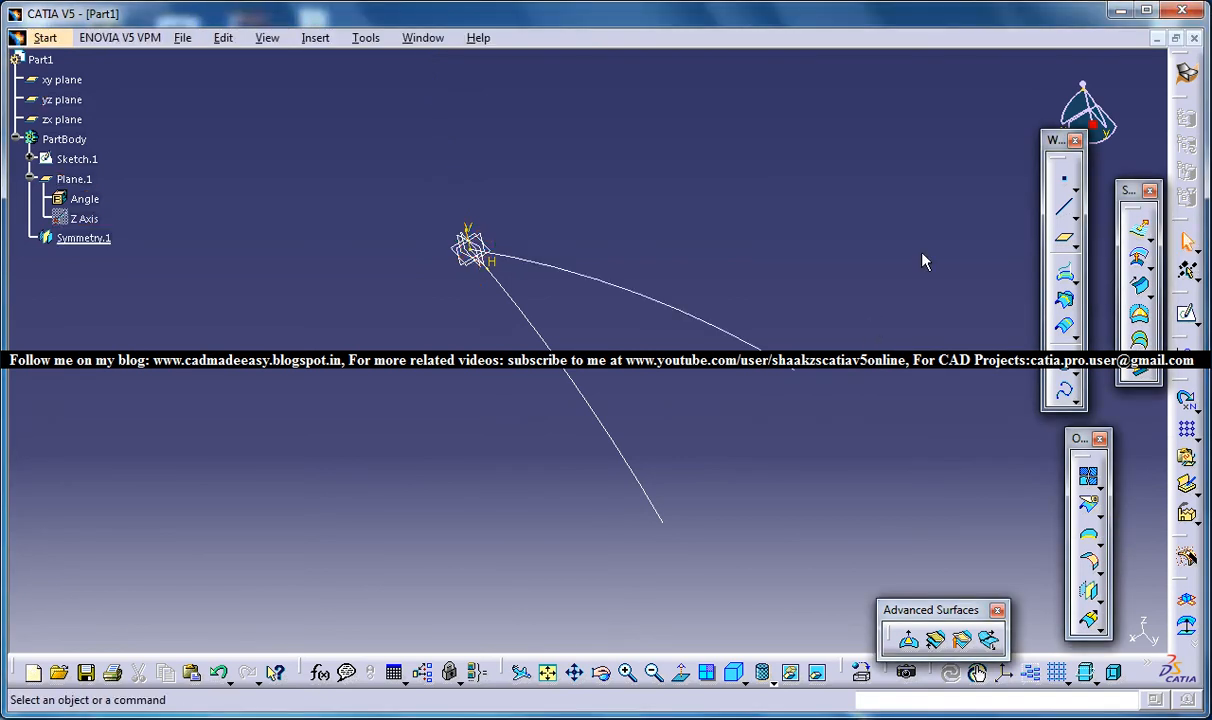
# Step: Edit the Angle parameter under the plane in the tree, setting it to about 17 degrees, and clear the selection
pyautogui.click(86, 199)
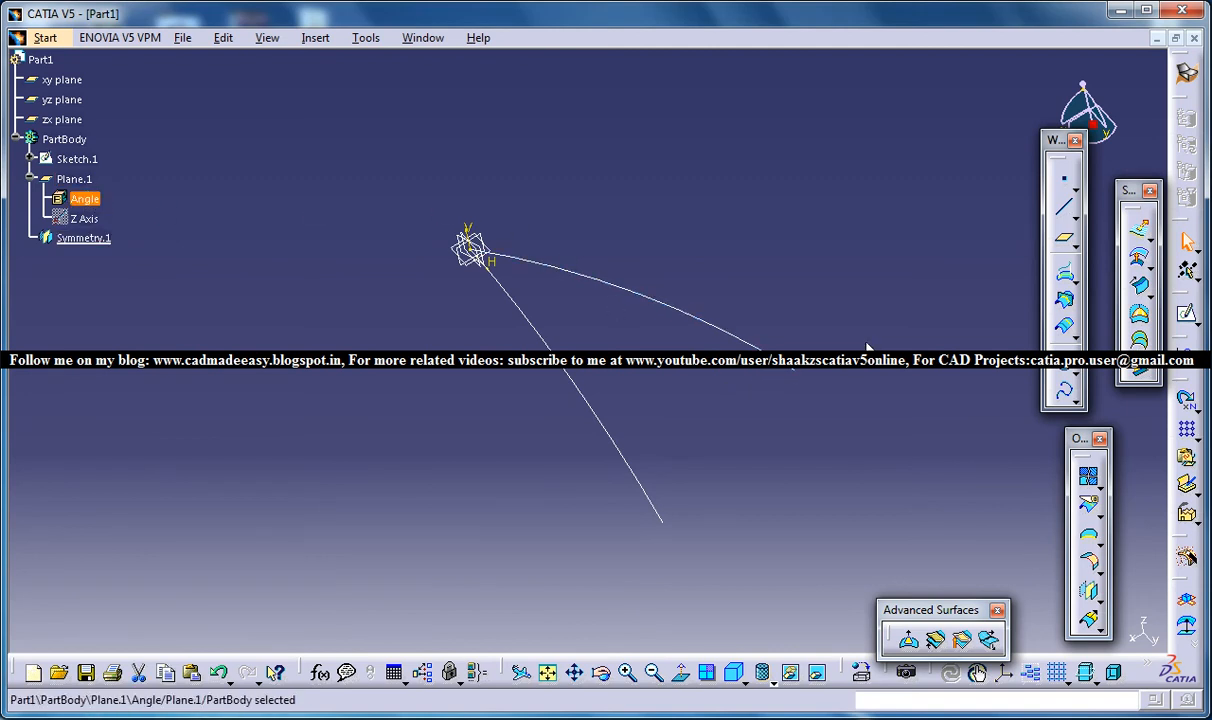
pyautogui.doubleClick(100, 203)
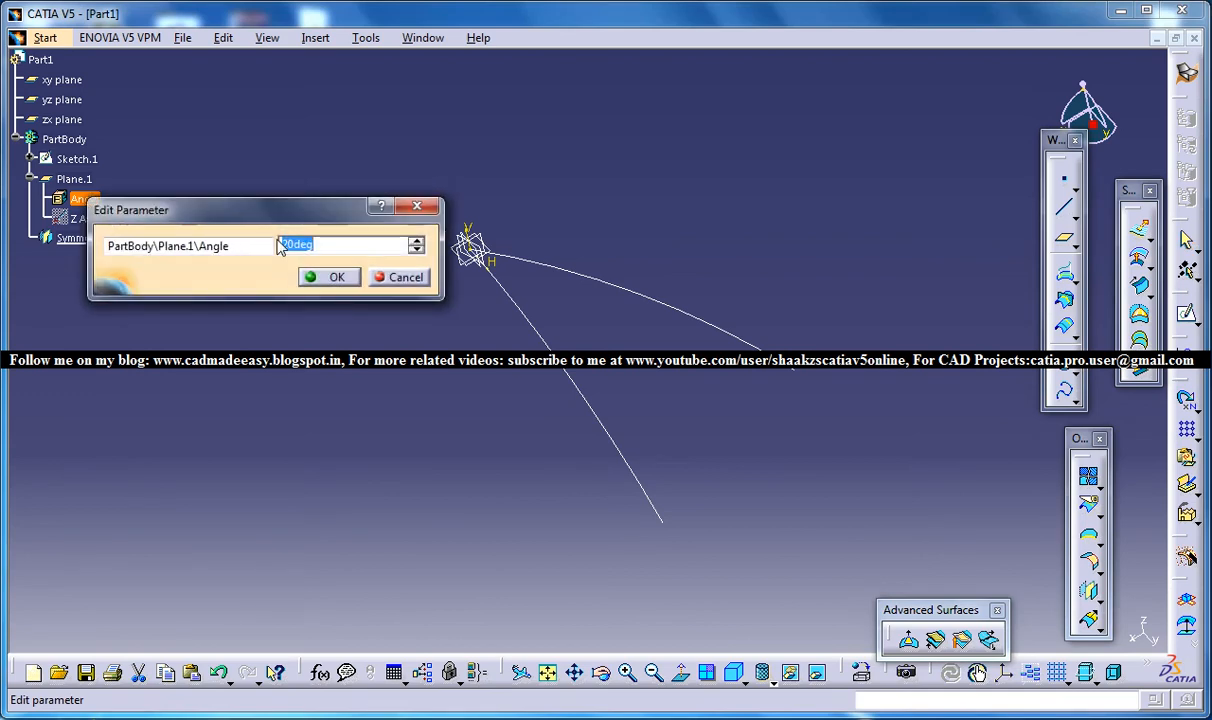
pyautogui.write('17.')
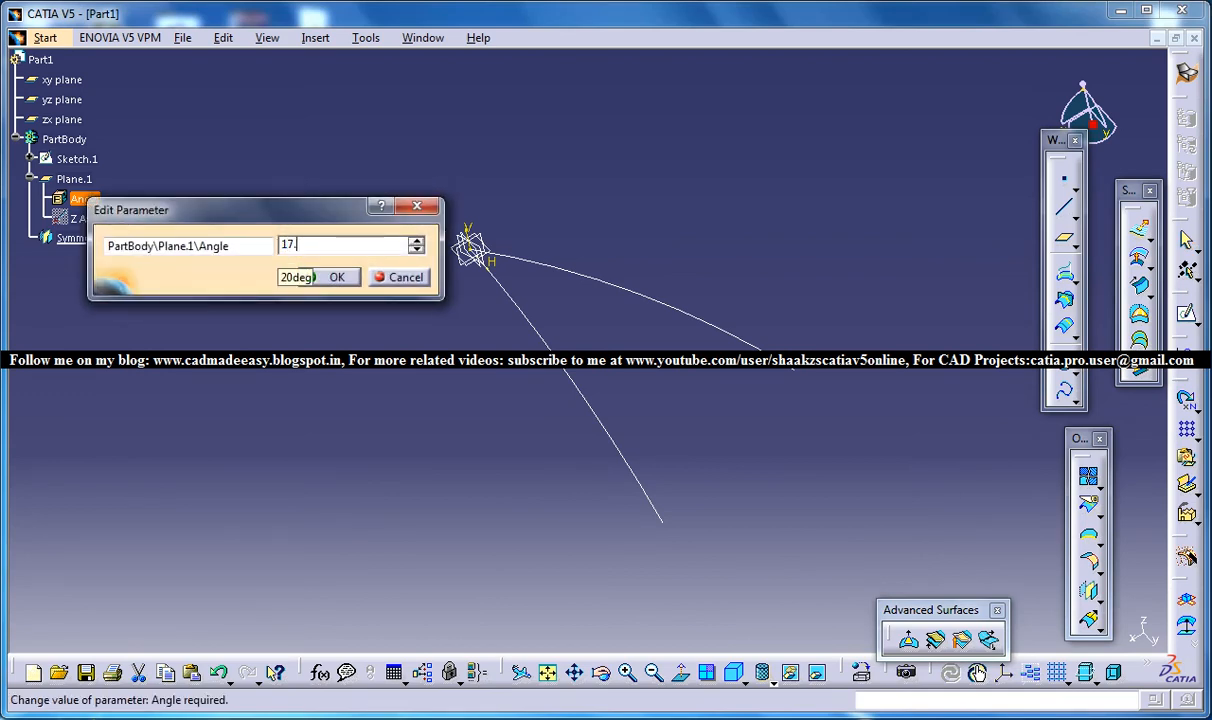
pyautogui.press('Return')
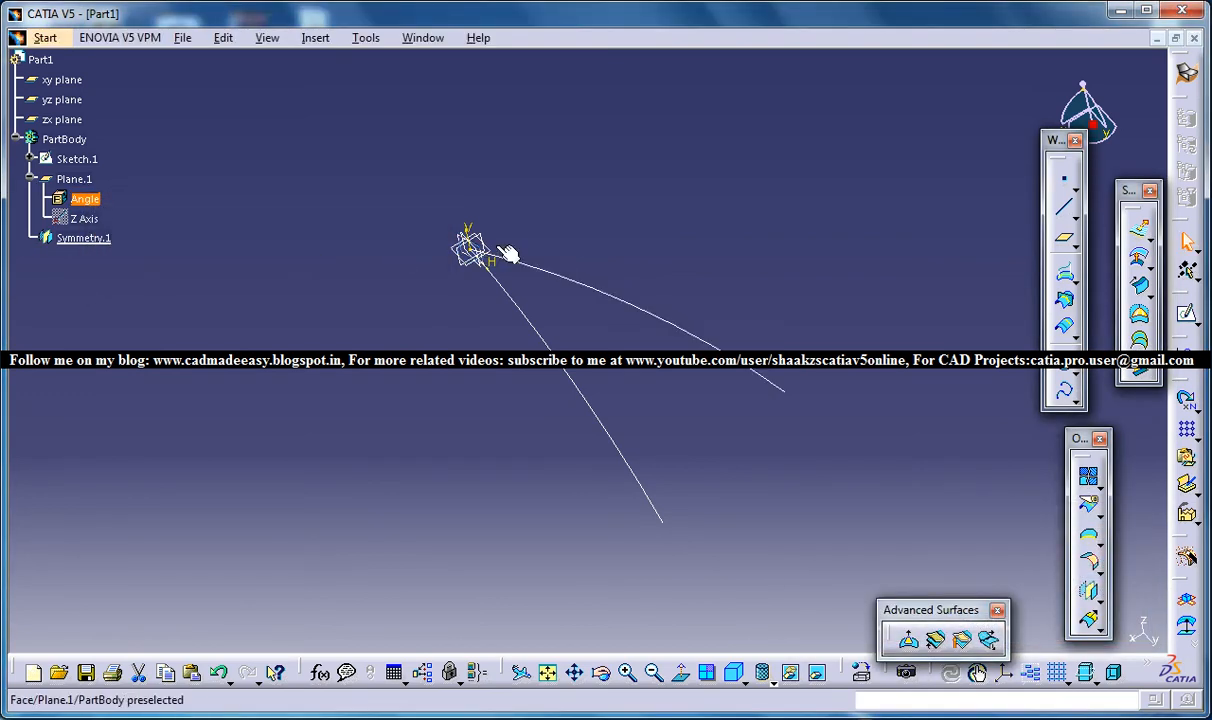
pyautogui.click(690, 235)
# Step: Inspect the original and mirrored arcs from another angle and fit all the geometry in view
pyautogui.moveTo(653, 332); pyautogui.dragTo(717, 265, button='middle')
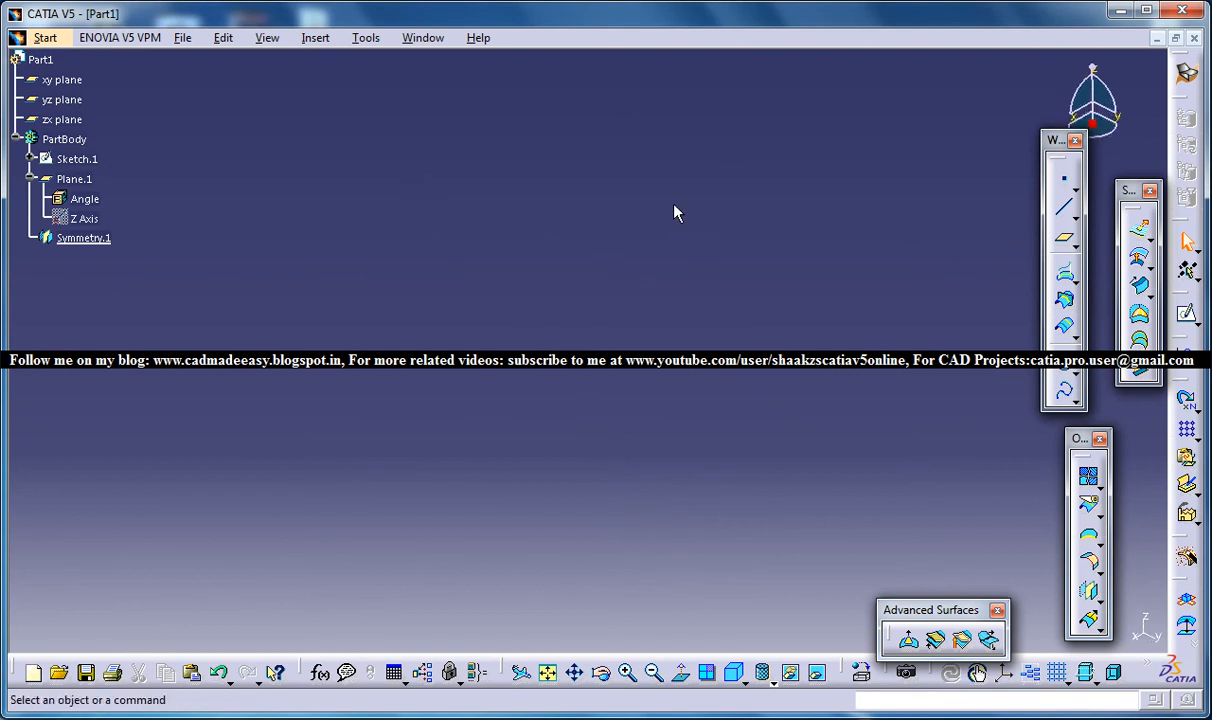
pyautogui.moveTo(674, 208); pyautogui.dragTo(752, 392, button='middle')
pyautogui.moveTo(733, 260); pyautogui.dragTo(776, 284, button='middle')
pyautogui.moveTo(797, 226); pyautogui.dragTo(478, 377, button='middle')
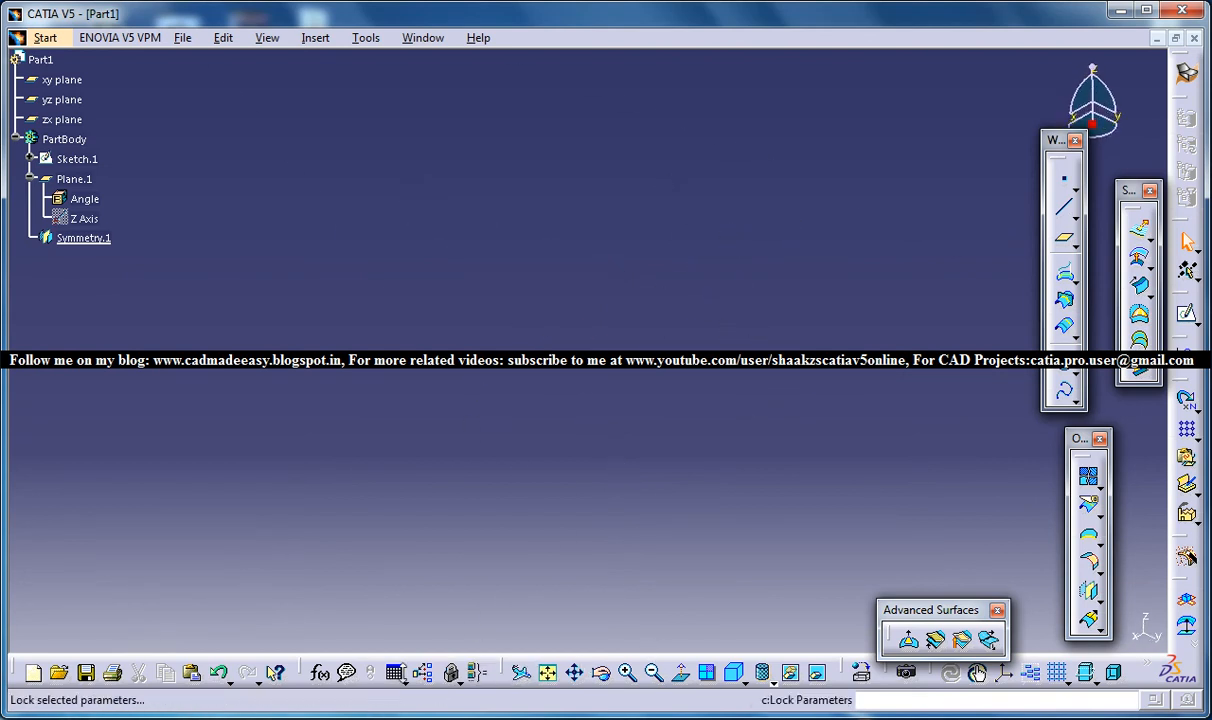
pyautogui.click(549, 672)
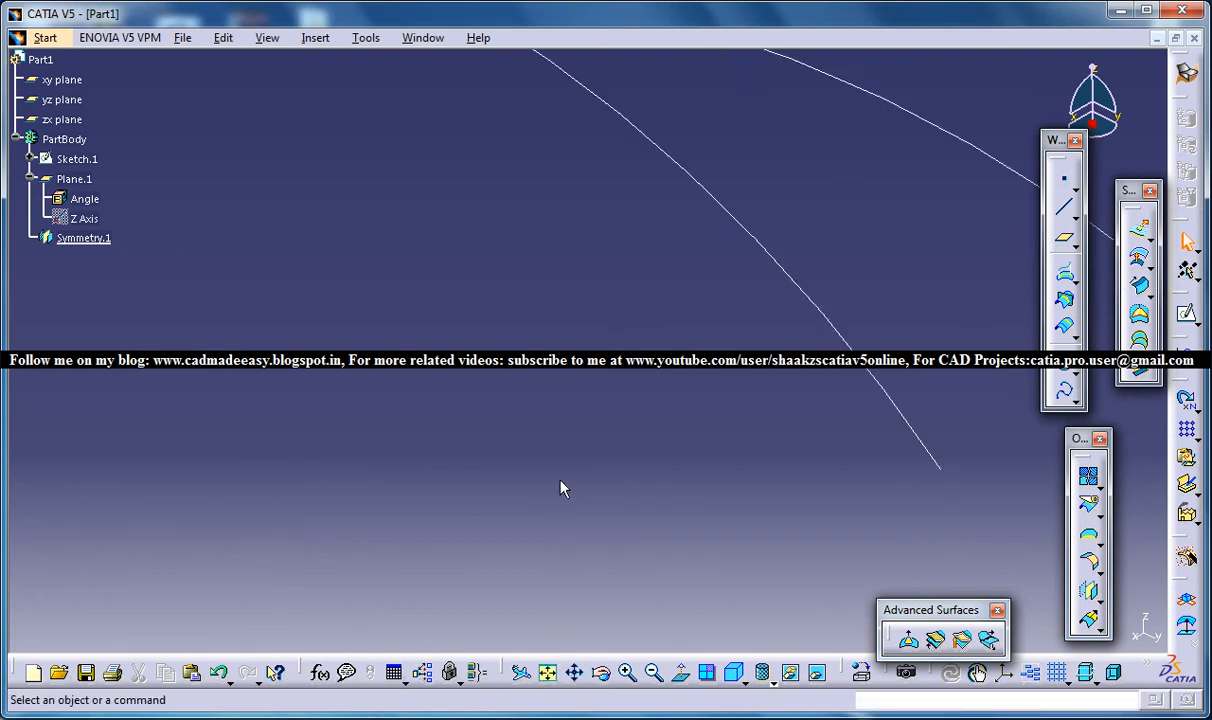
pyautogui.moveTo(572, 318); pyautogui.dragTo(550, 332, button='middle')
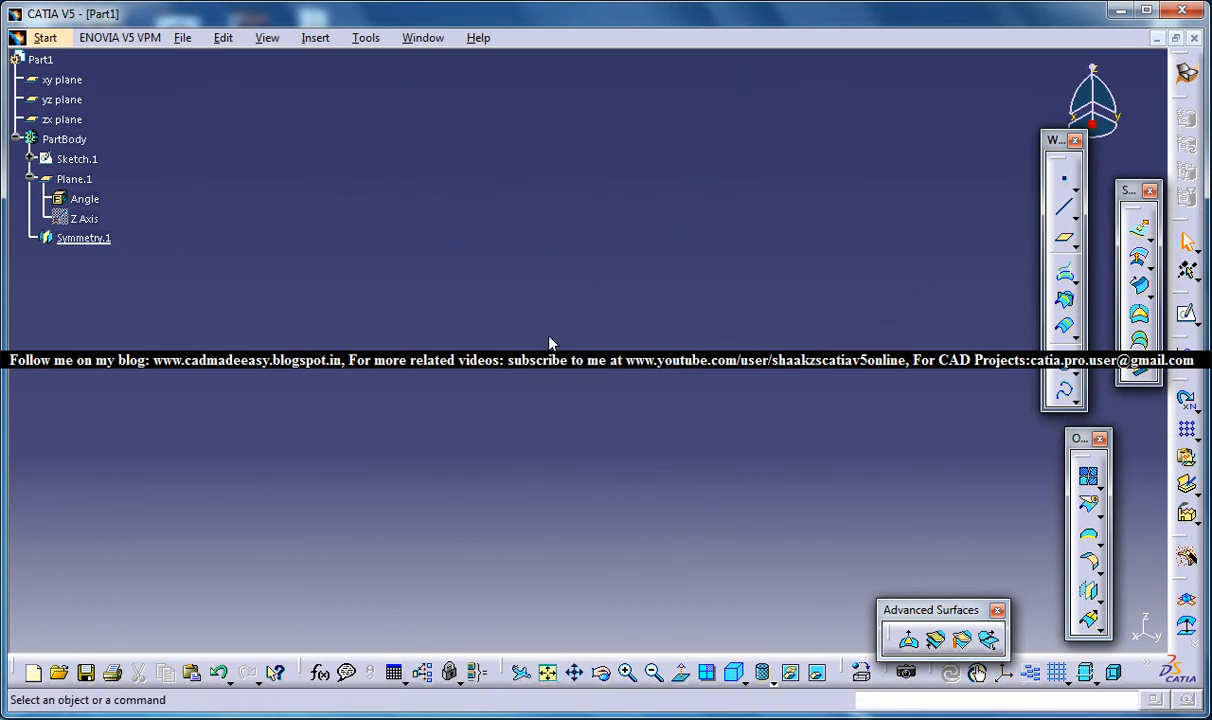
pyautogui.click(547, 672)
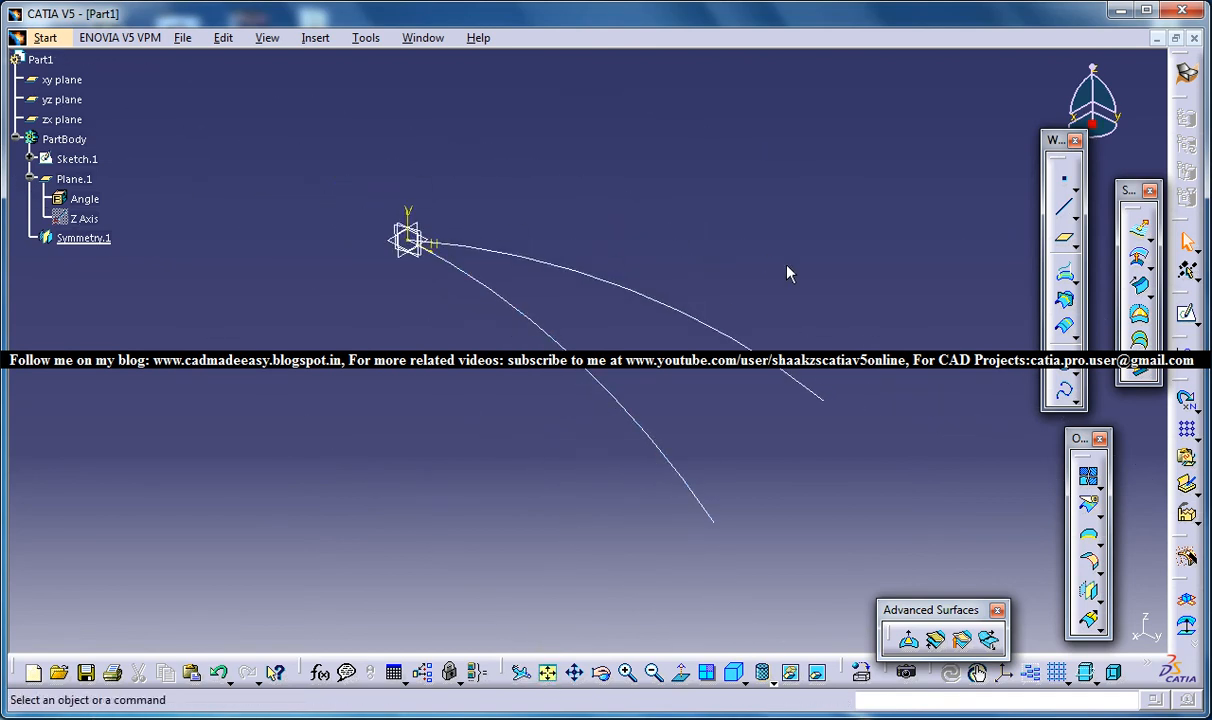